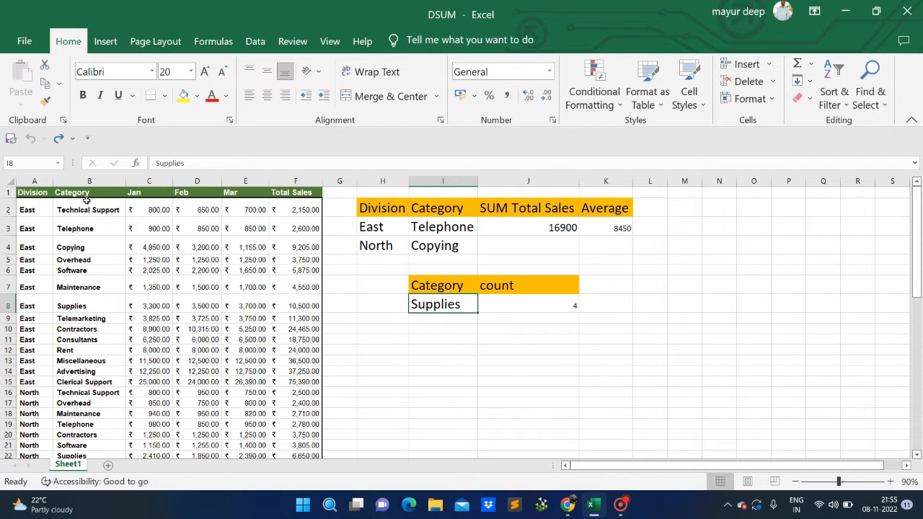
- Insert four blank rows above the data table's header row
{"action": "left_click", "coordinate": [11, 193]}
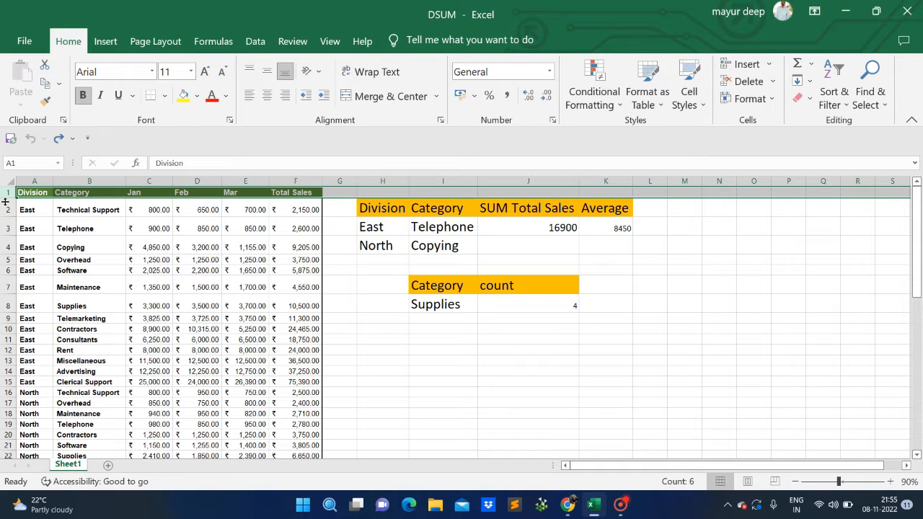
{"action": "key", "text": "ctrl+shift+plus"}
{"action": "key", "text": "ctrl+shift+plus"}
{"action": "key", "text": "ctrl+shift+plus"}
{"action": "key", "text": "ctrl+shift+plus"}
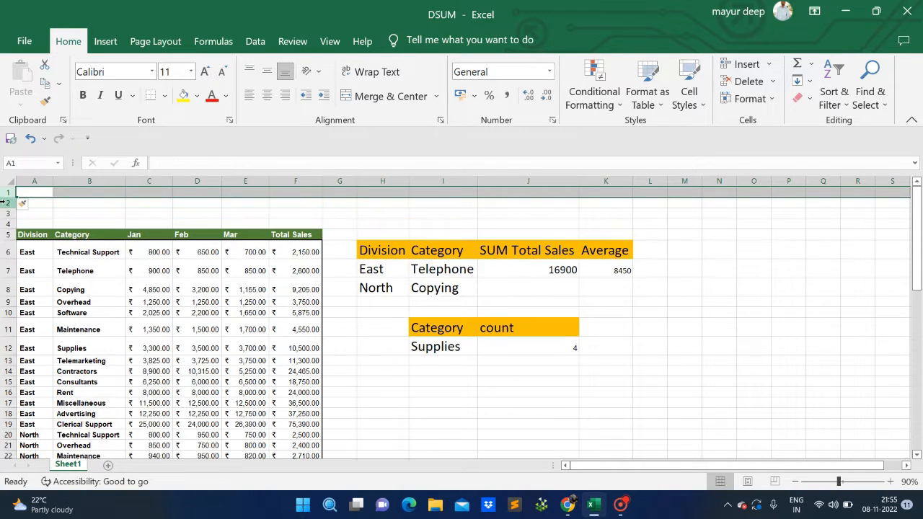
- Sum the Total Sales values in cell D2 with =SUM(F6:F63) and widen column D to fit the result
{"action": "left_click", "coordinate": [182, 202]}
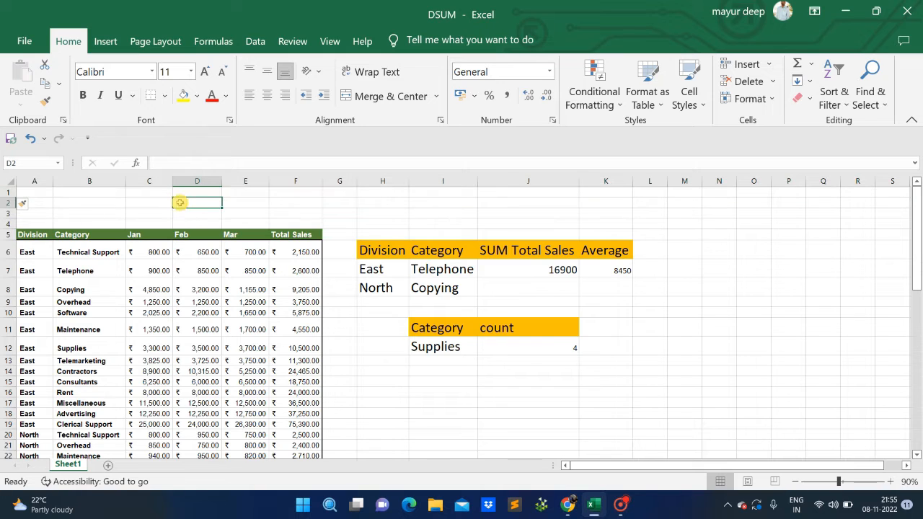
{"action": "type", "text": "=SUM"}
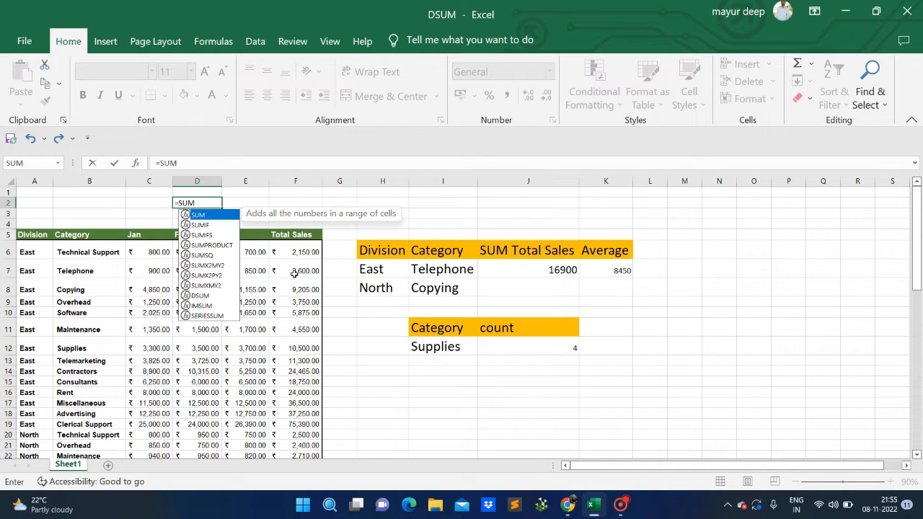
{"action": "type", "text": "("}
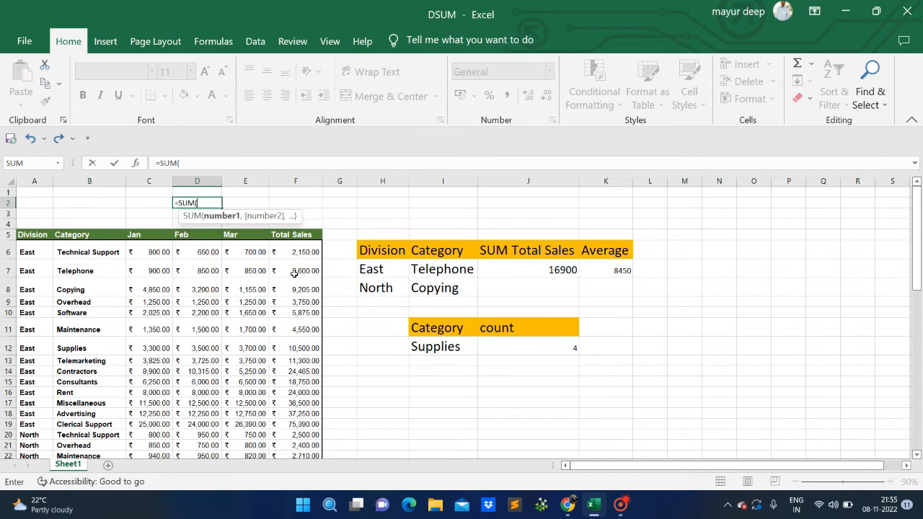
{"action": "left_click", "coordinate": [306, 256]}
{"action": "key", "text": "ctrl+shift+Down"}
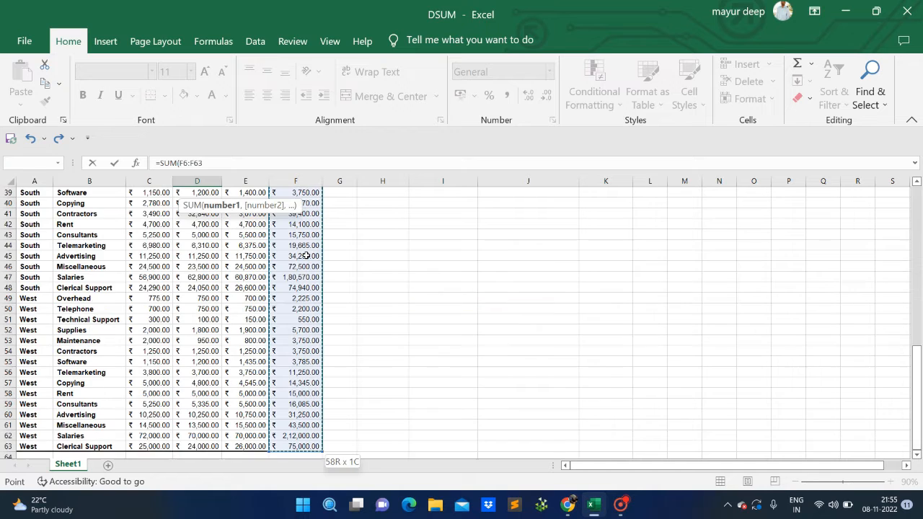
{"action": "key", "text": "Return"}
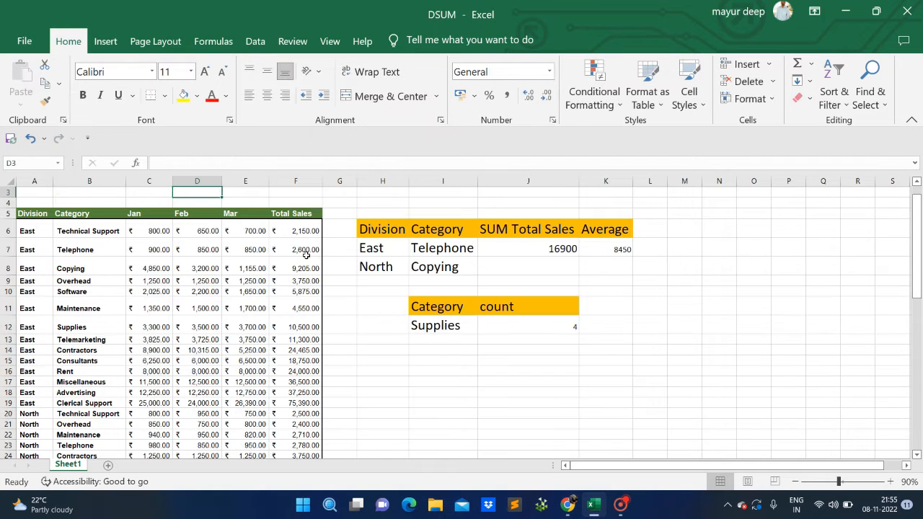
{"action": "key", "text": "Up"}
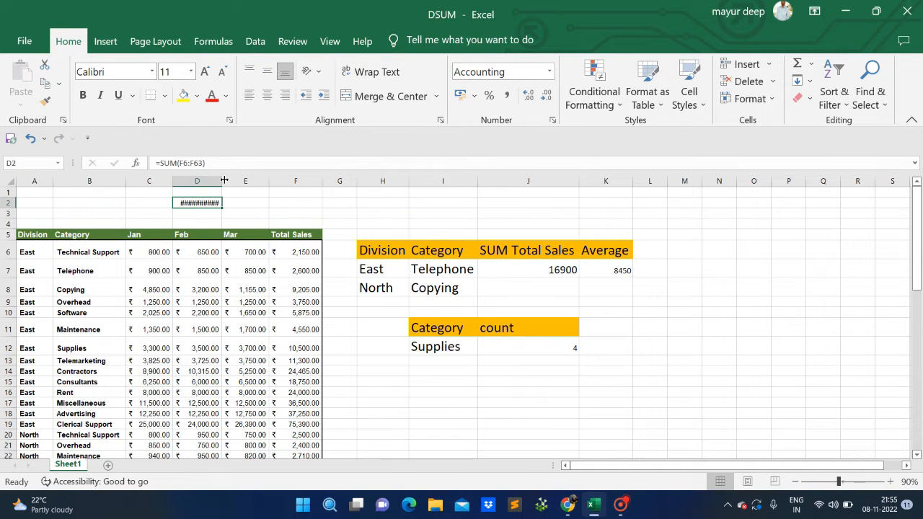
{"action": "double_click", "coordinate": [224, 180]}
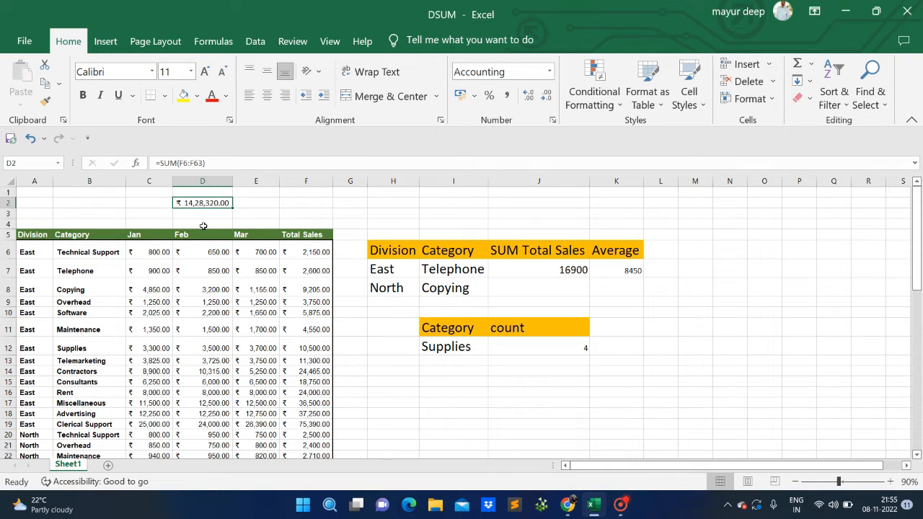
- Start a SUBTOTAL formula in cell E2 and open its function arguments
{"action": "key", "text": "Right"}
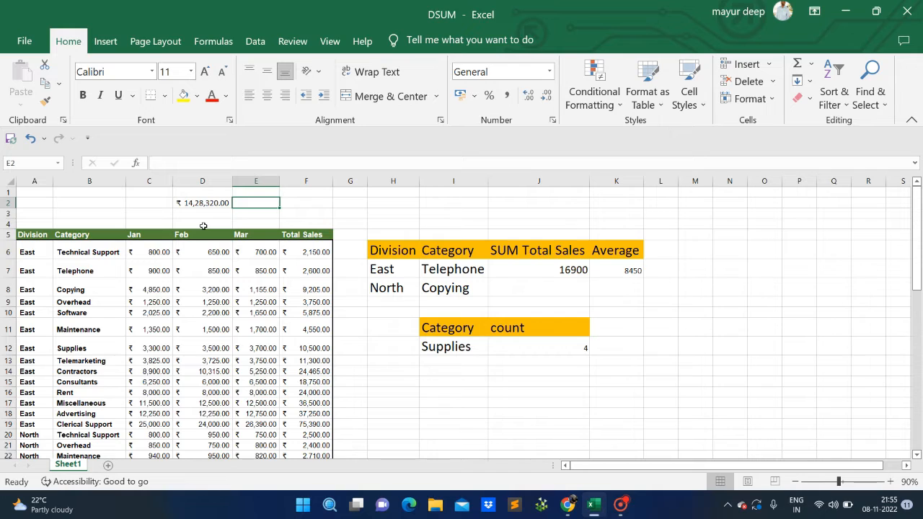
{"action": "key", "text": "Left"}
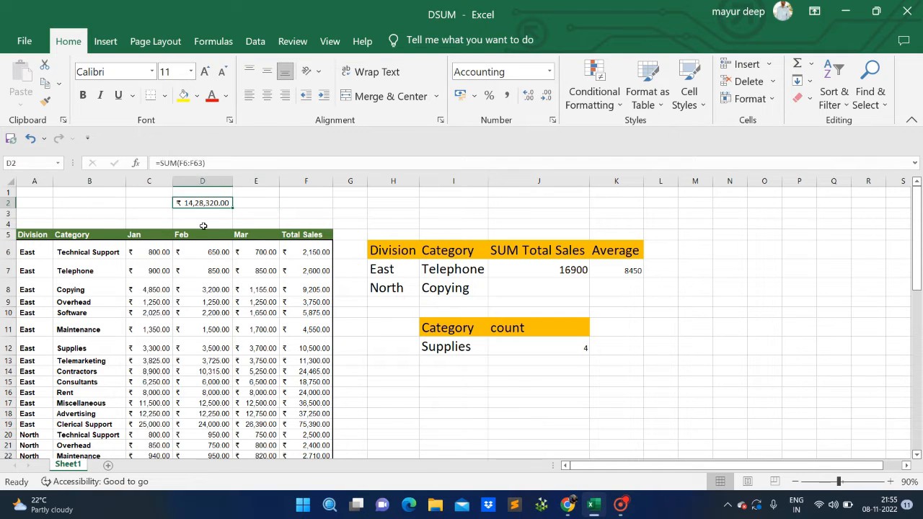
{"action": "key", "text": "Right"}
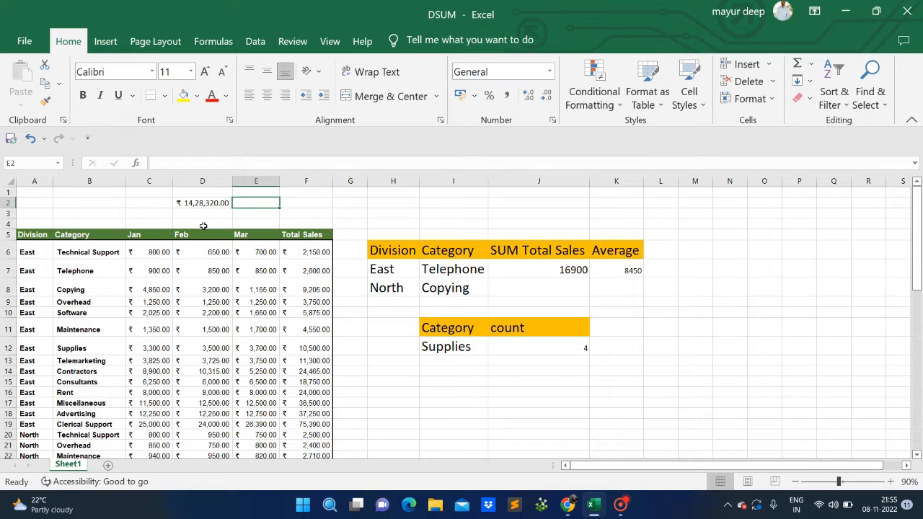
{"action": "type", "text": "=SUB"}
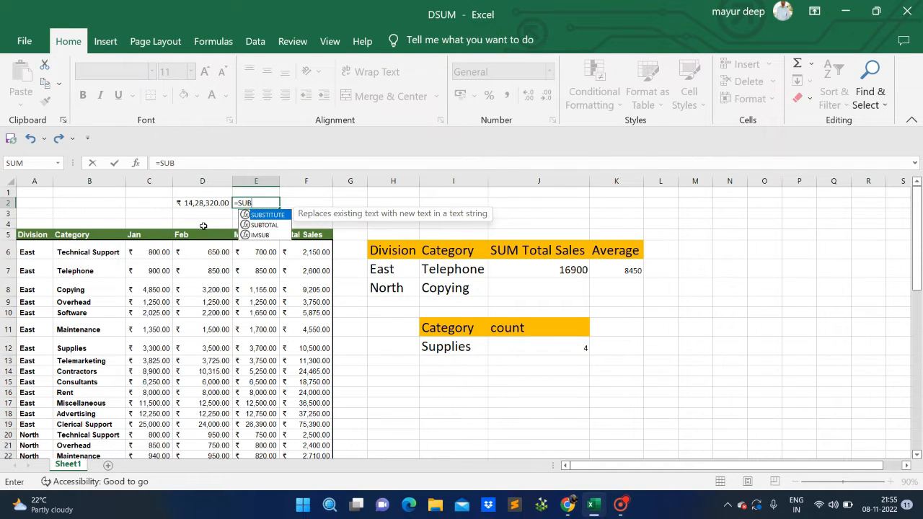
{"action": "key", "text": "Down"}
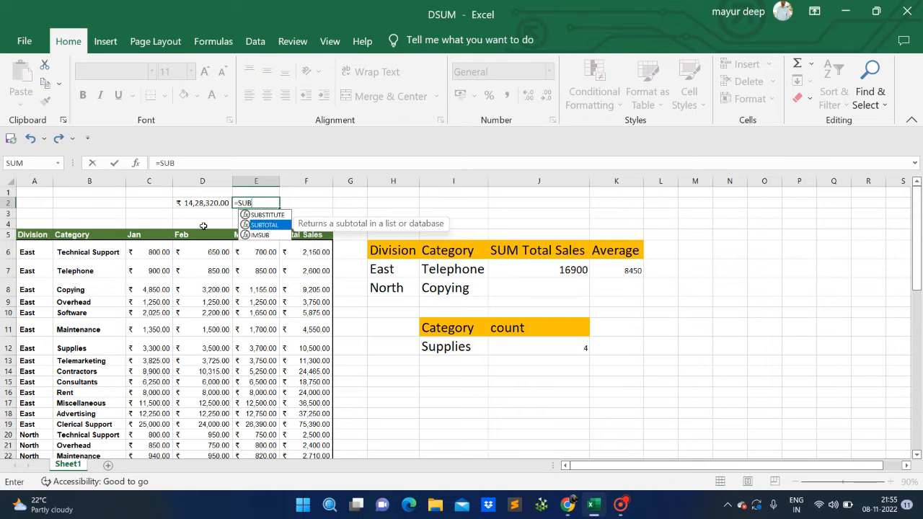
{"action": "key", "text": "Tab"}
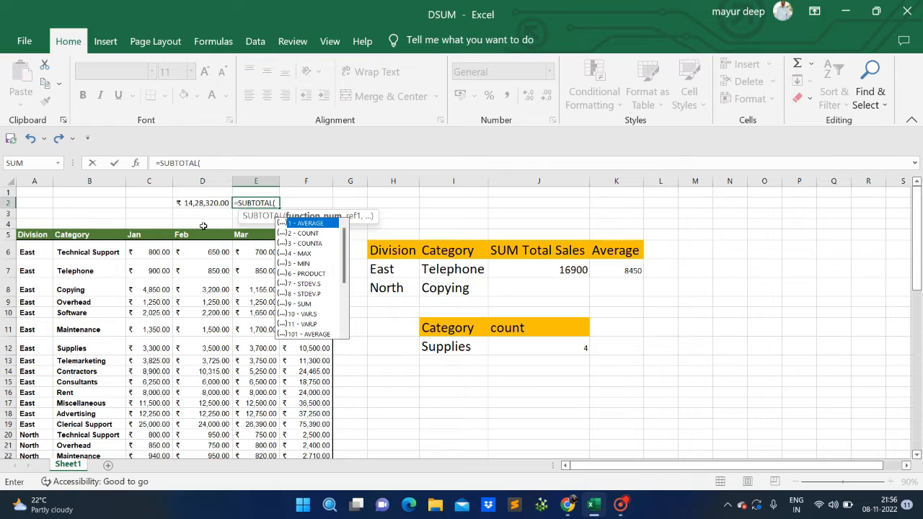
{"action": "left_click", "coordinate": [137, 164]}
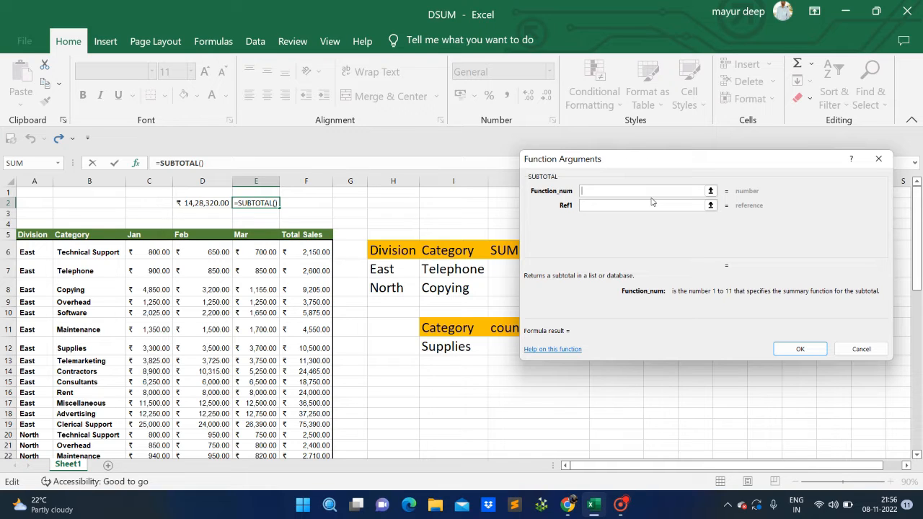
{"action": "type", "text": "sum"}
{"action": "key", "text": "BackSpace"}
{"action": "key", "text": "BackSpace"}
{"action": "key", "text": "BackSpace"}
{"action": "type", "text": "AVERAGE"}
{"action": "key", "text": "BackSpace"}
{"action": "key", "text": "BackSpace"}
{"action": "key", "text": "BackSpace"}
{"action": "key", "text": "BackSpace"}
{"action": "key", "text": "BackSpace"}
{"action": "key", "text": "BackSpace"}
{"action": "key", "text": "BackSpace"}
- Open the help page for the SUBTOTAL function and examine its table of function numbers for including or ignoring hidden rows
{"action": "left_click", "coordinate": [542, 349]}
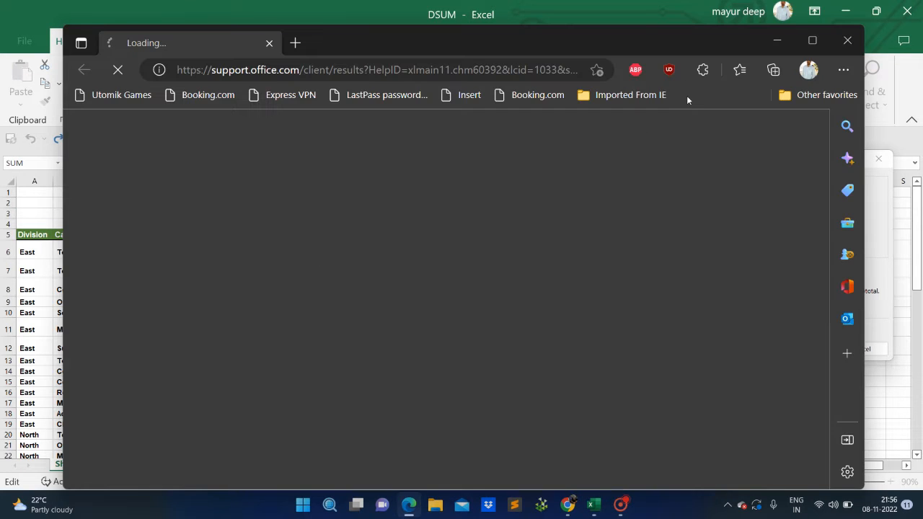
{"action": "mouse_move", "coordinate": [665, 37]}
{"action": "left_mouse_down"}
{"action": "mouse_move", "coordinate": [642, 10]}
{"action": "mouse_move", "coordinate": [650, 27]}
{"action": "left_mouse_up"}
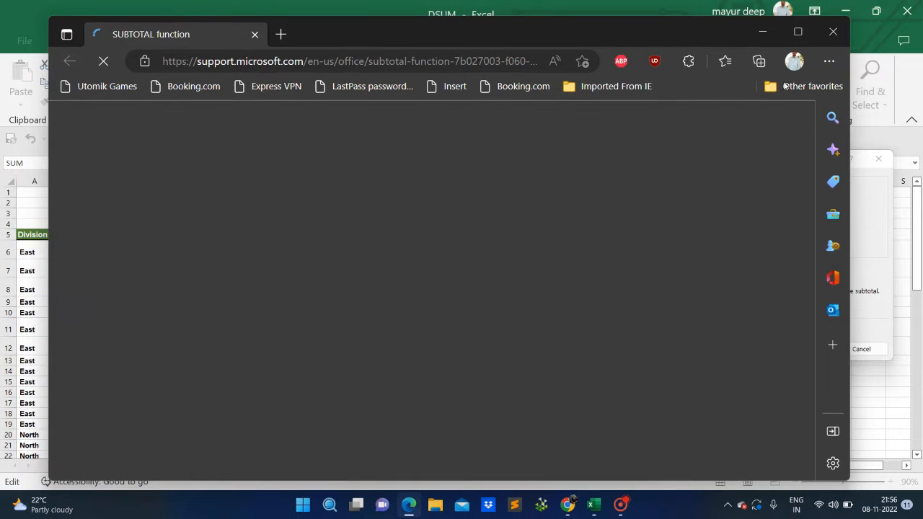
{"action": "scroll", "coordinate": [439, 241], "scroll_direction": "down", "scroll_amount": 3}
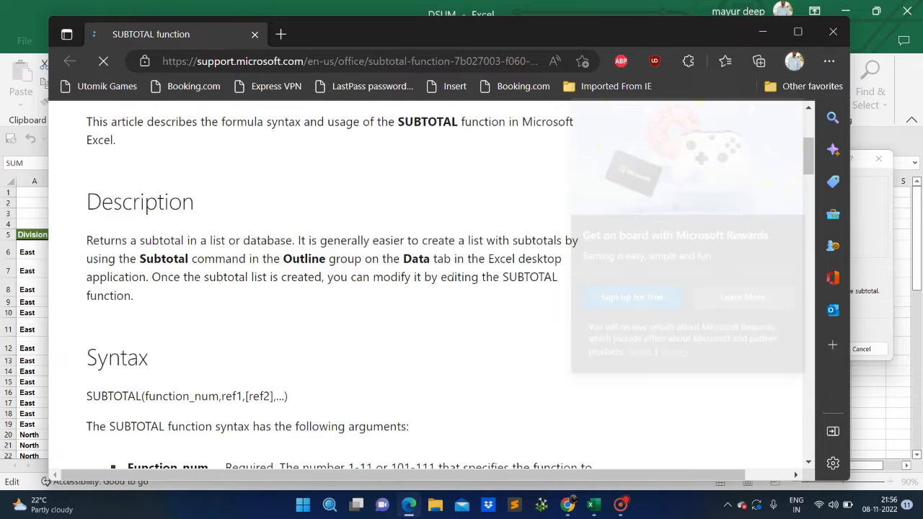
{"action": "scroll", "coordinate": [443, 277], "scroll_direction": "down", "scroll_amount": 3}
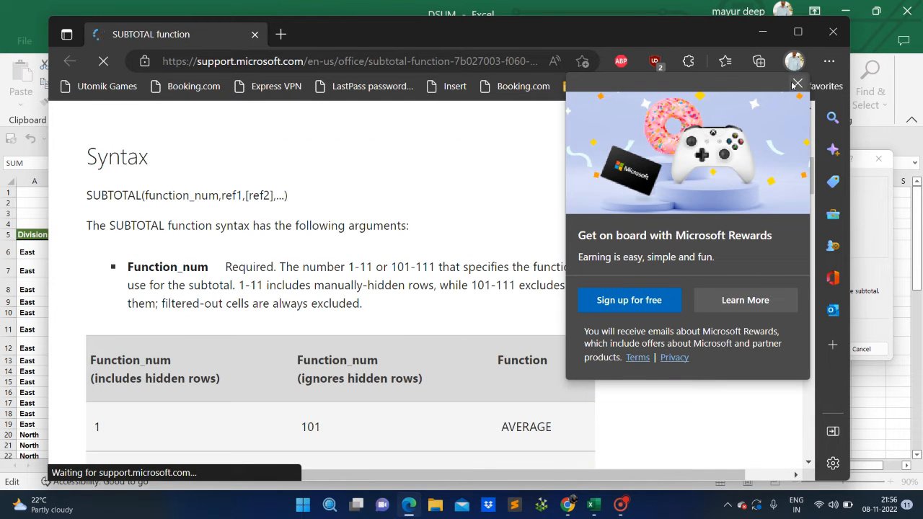
{"action": "left_click", "coordinate": [797, 84]}
{"action": "scroll", "coordinate": [497, 332], "scroll_direction": "down", "scroll_amount": 3}
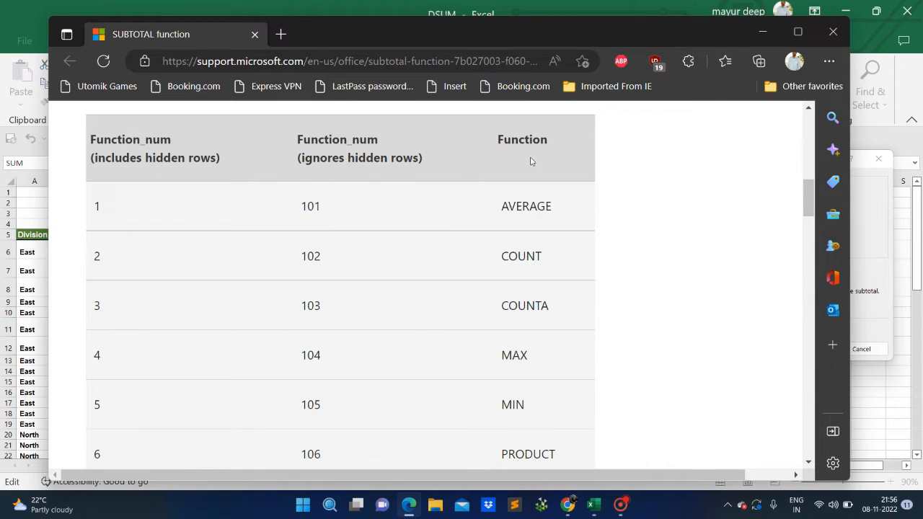
{"action": "scroll", "coordinate": [467, 299], "scroll_direction": "down", "scroll_amount": 1}
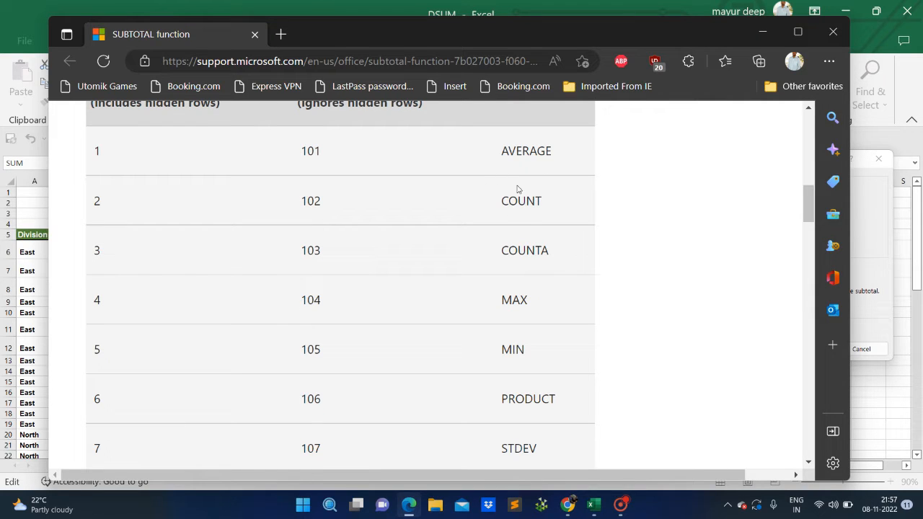
{"action": "scroll", "coordinate": [530, 235], "scroll_direction": "up", "scroll_amount": 1}
{"action": "scroll", "coordinate": [530, 235], "scroll_direction": "down", "scroll_amount": 1}
{"action": "scroll", "coordinate": [527, 218], "scroll_direction": "down", "scroll_amount": 5}
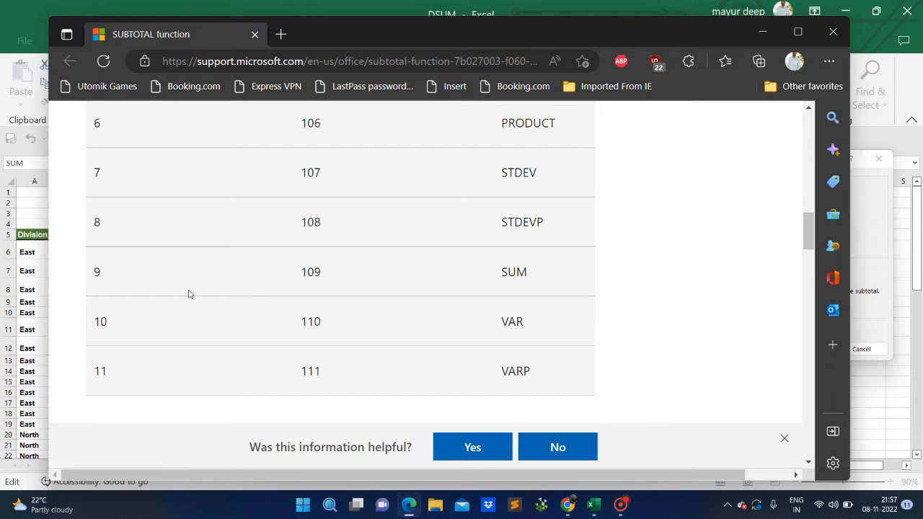
{"action": "scroll", "coordinate": [252, 296], "scroll_direction": "up", "scroll_amount": 2}
{"action": "scroll", "coordinate": [252, 296], "scroll_direction": "up", "scroll_amount": 4}
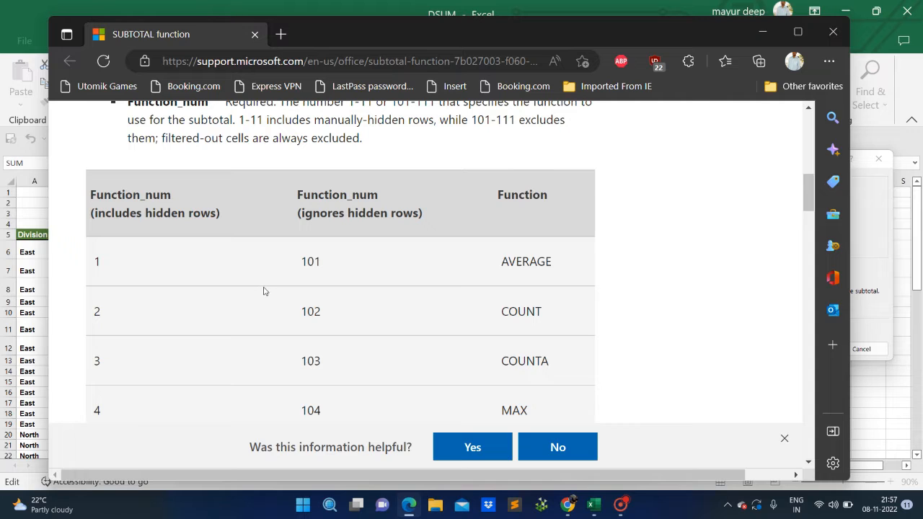
{"action": "left_click", "coordinate": [763, 32]}
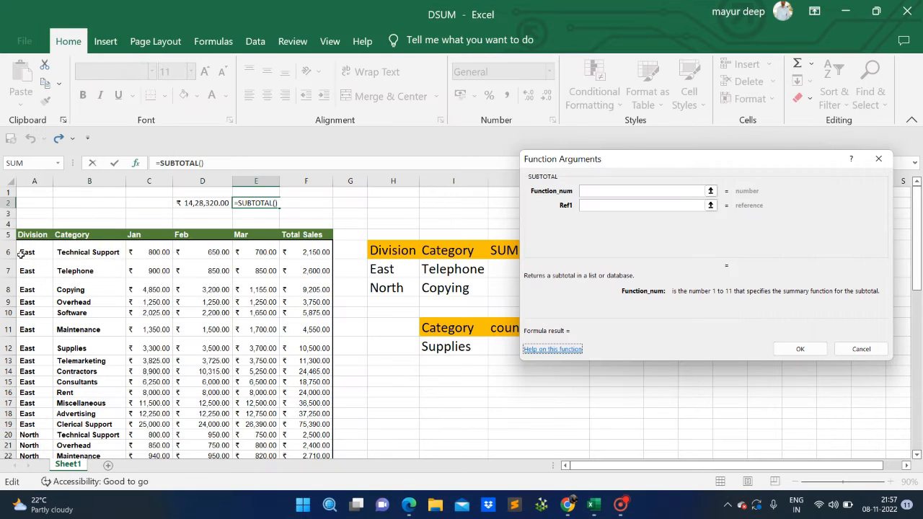
{"action": "left_click", "coordinate": [10, 251]}
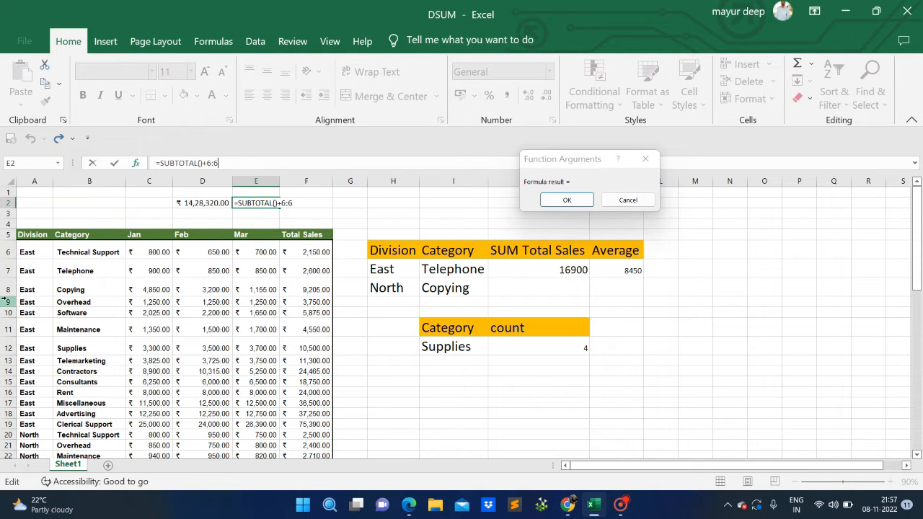
{"action": "key", "text": "BackSpace"}
{"action": "key", "text": "BackSpace"}
{"action": "key", "text": "BackSpace"}
{"action": "key", "text": "BackSpace"}
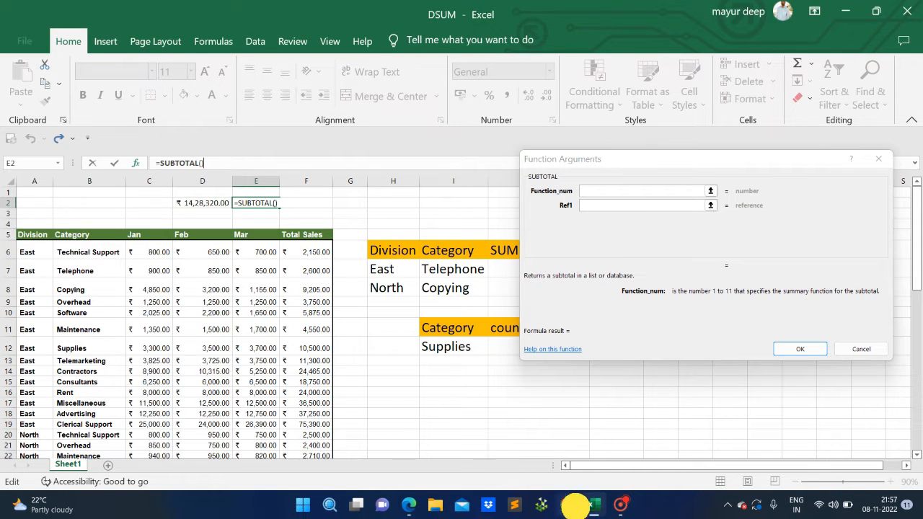
{"action": "left_click", "coordinate": [569, 505]}
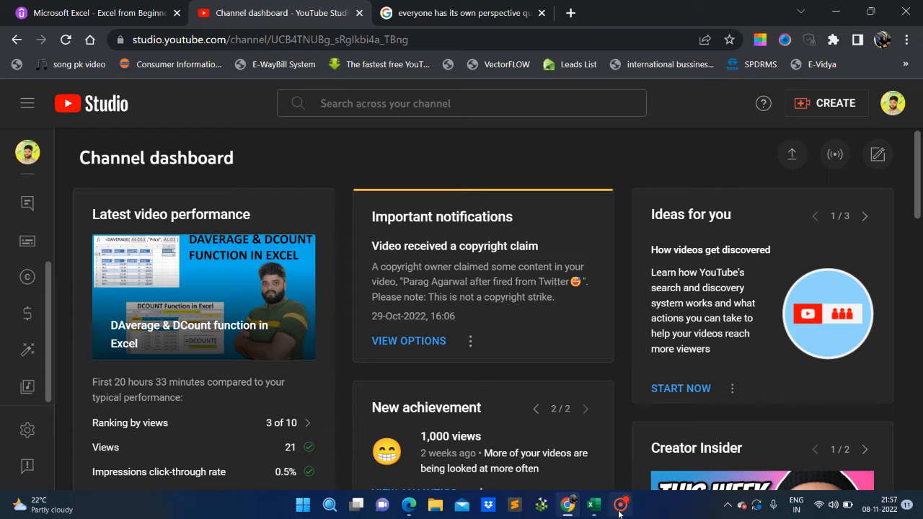
{"action": "left_click", "coordinate": [409, 505]}
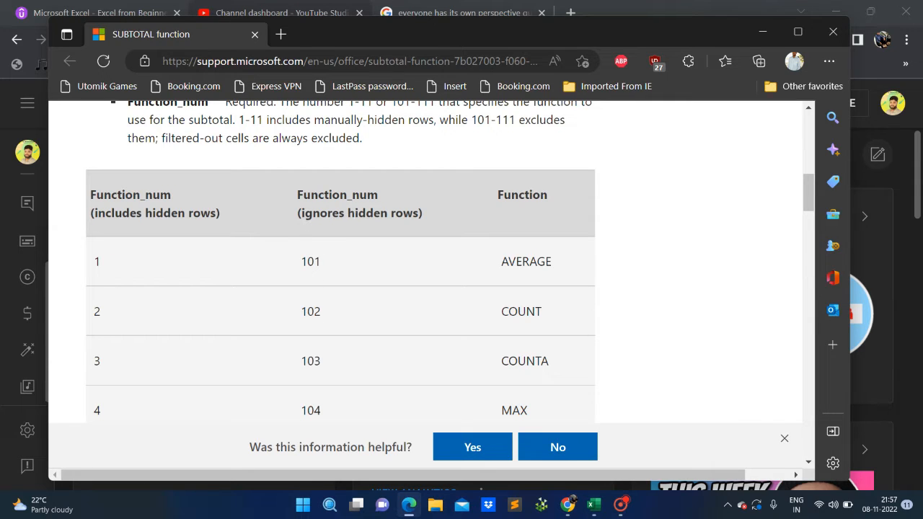
{"action": "left_click", "coordinate": [594, 505]}
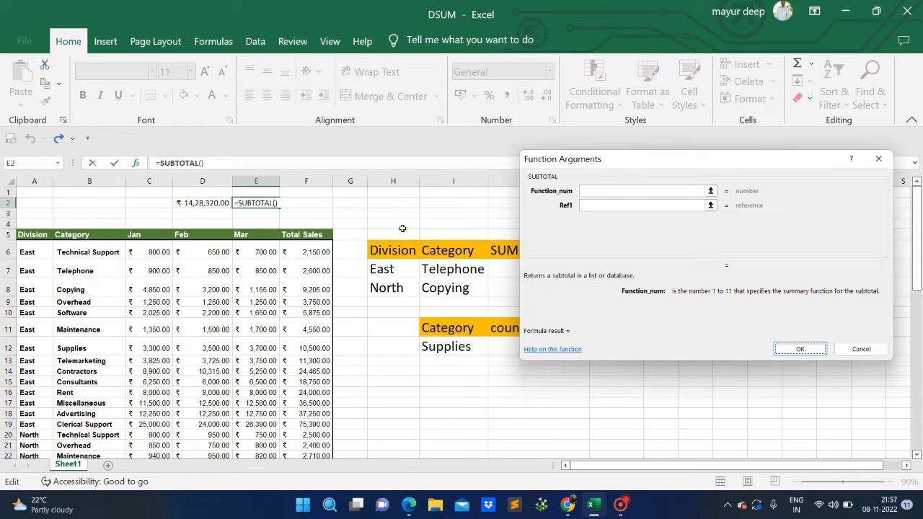
{"action": "left_click", "coordinate": [587, 191]}
{"action": "left_click", "coordinate": [878, 159]}
- Start a SUBTOTAL formula directly in cell E2
{"action": "left_click", "coordinate": [244, 202]}
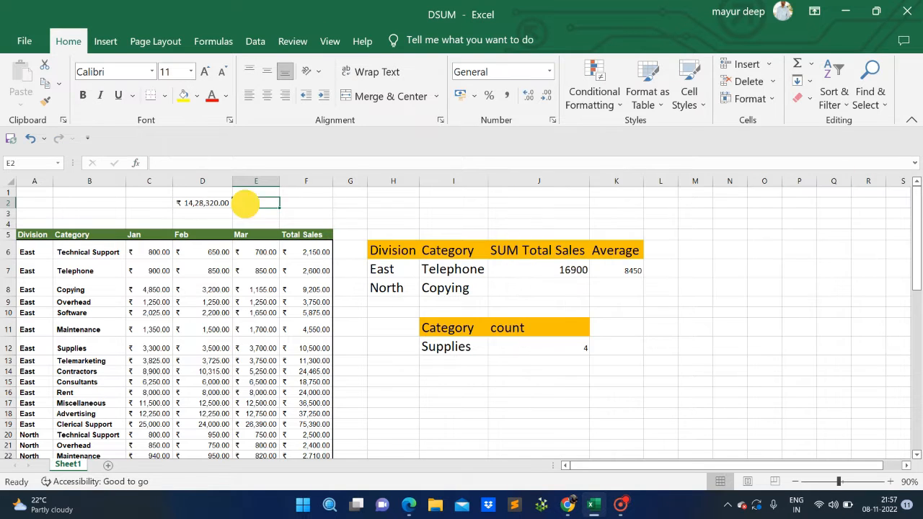
{"action": "type", "text": "=SUM"}
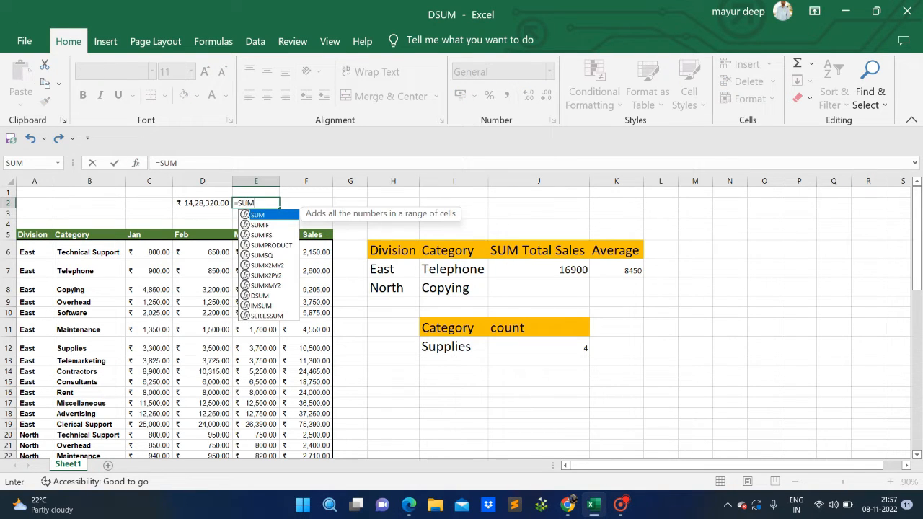
{"action": "key", "text": "BackSpace"}
{"action": "key", "text": "BackSpace"}
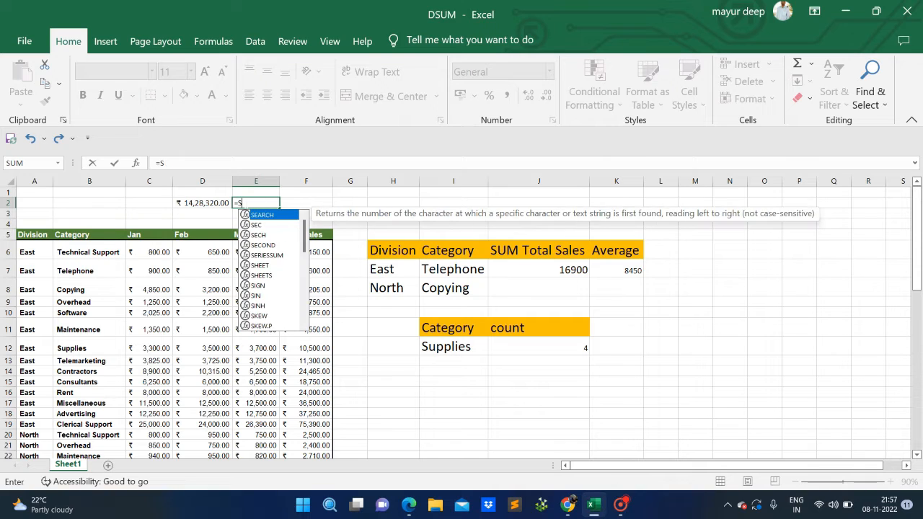
{"action": "type", "text": "UB"}
{"action": "key", "text": "Down"}
{"action": "key", "text": "Tab"}
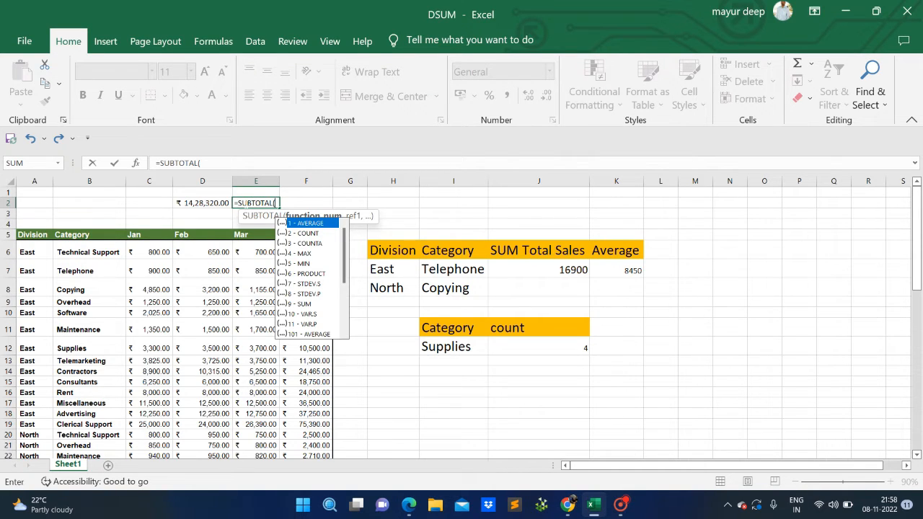
- Look through the SUBTOTAL function numbers and choose 9 - SUM as the first argument
{"action": "key", "text": "Down"}
{"action": "key", "text": "Down"}
{"action": "key", "text": "Down"}
{"action": "key", "text": "Up"}
{"action": "key", "text": "Up"}
{"action": "key", "text": "Up"}
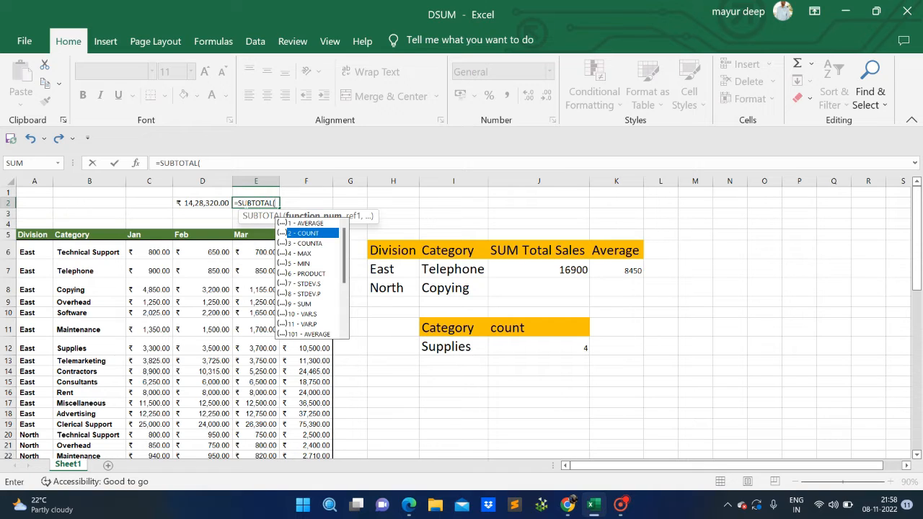
{"action": "key", "text": "Down"}
{"action": "key", "text": "Down"}
{"action": "key", "text": "Up"}
{"action": "key", "text": "Up"}
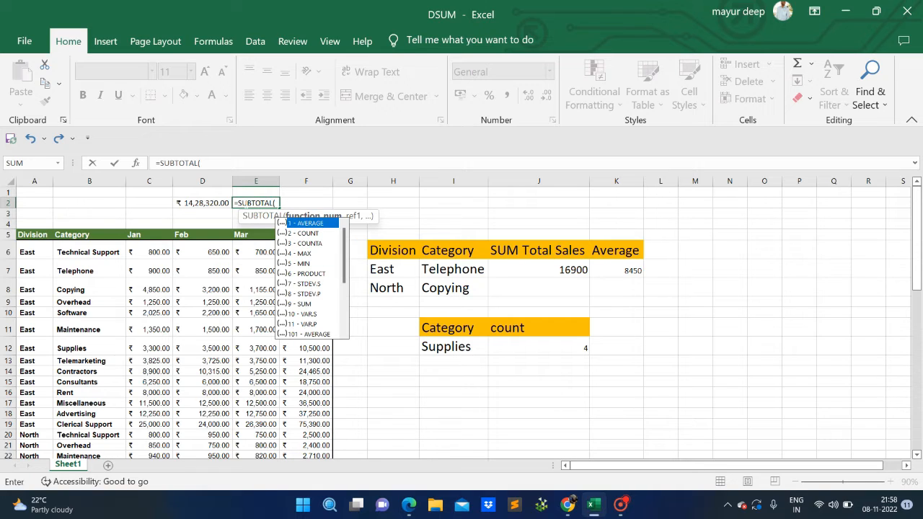
{"action": "key", "text": "Down"}
{"action": "key", "text": "Down"}
{"action": "key", "text": "Down"}
{"action": "key", "text": "Up"}
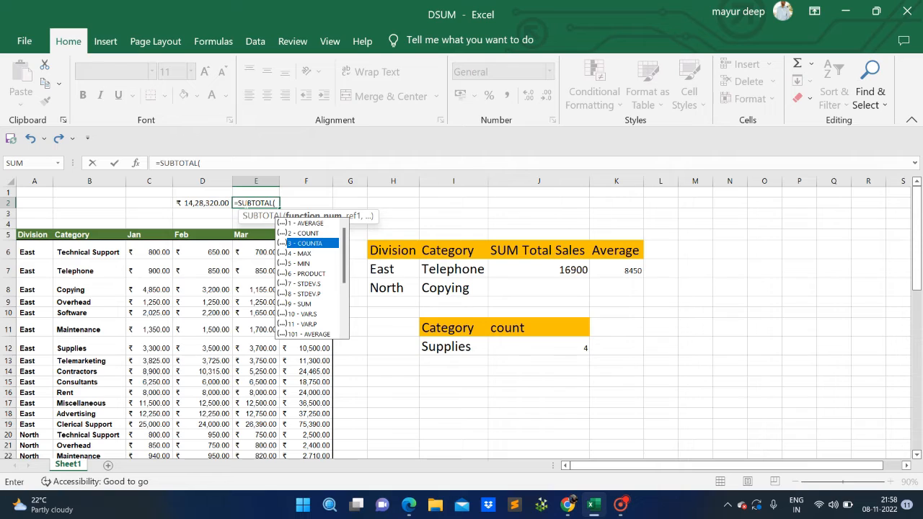
{"action": "key", "text": "Down"}
{"action": "key", "text": "Down"}
{"action": "key", "text": "Down"}
{"action": "key", "text": "Down"}
{"action": "key", "text": "Down"}
{"action": "key", "text": "Down"}
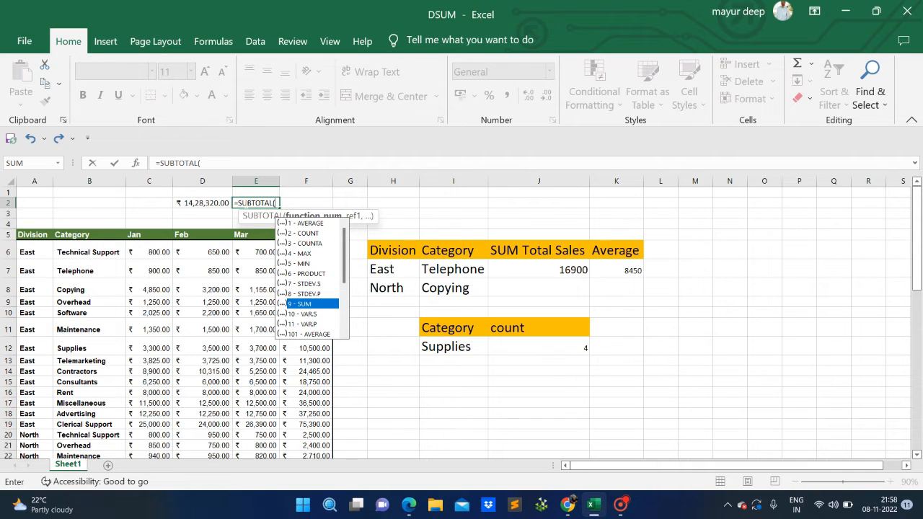
{"action": "key", "text": "Down"}
{"action": "key", "text": "Up"}
{"action": "key", "text": "Tab"}
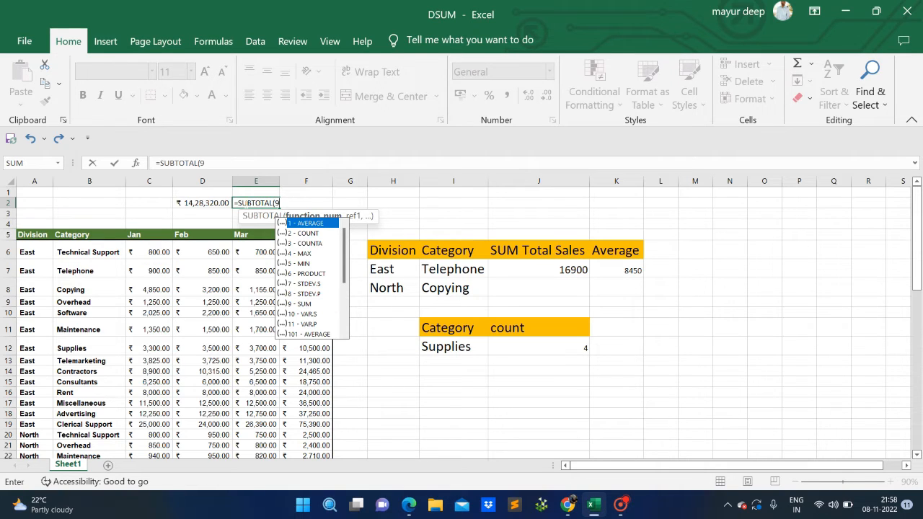
- Complete the formula with the Total Sales range F6:F63 as its reference and auto-fit column E
{"action": "type", "text": ","}
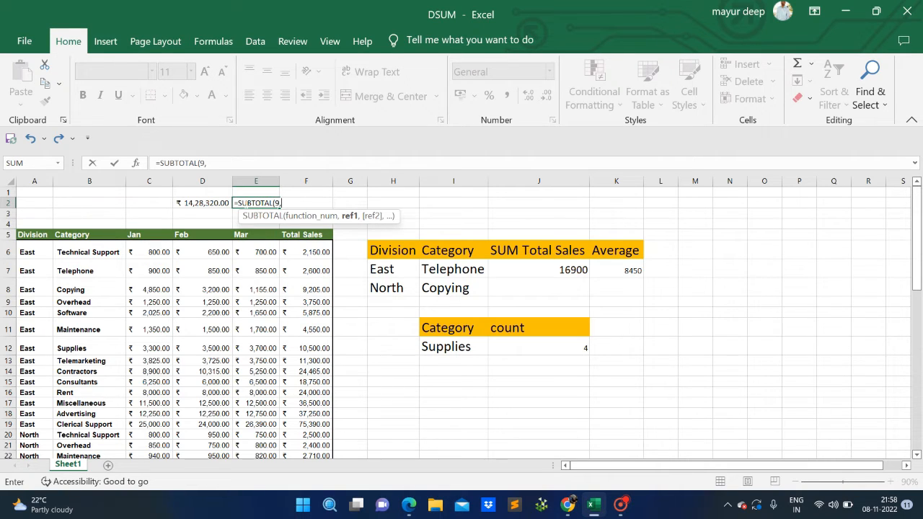
{"action": "left_click", "coordinate": [293, 247]}
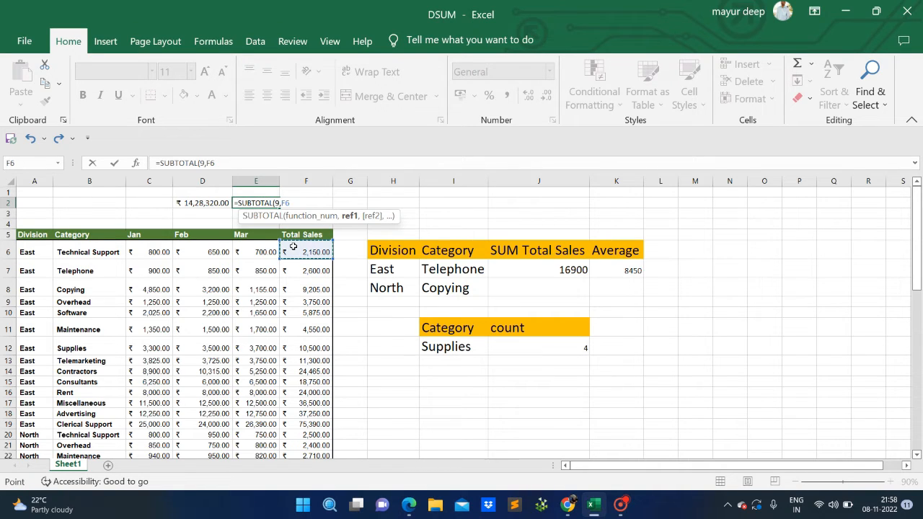
{"action": "key", "text": "ctrl+shift+Down"}
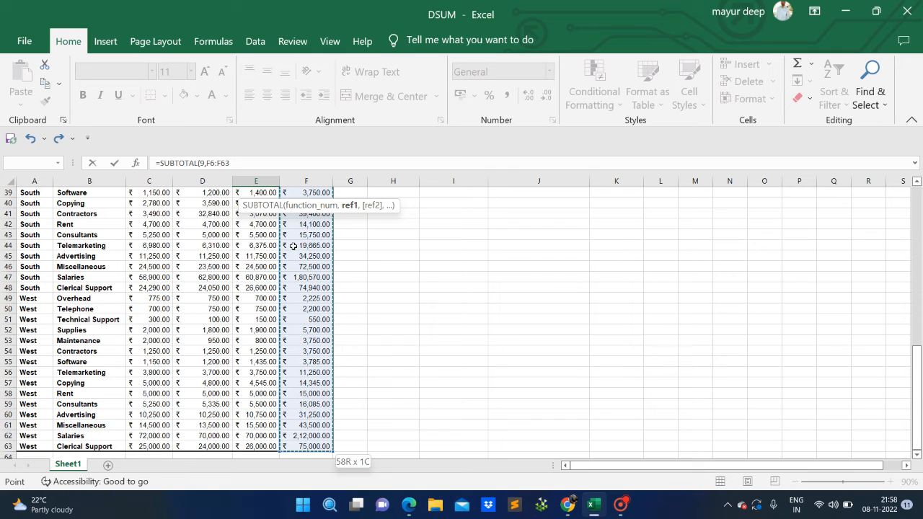
{"action": "scroll", "coordinate": [293, 247], "scroll_direction": "up", "scroll_amount": 11}
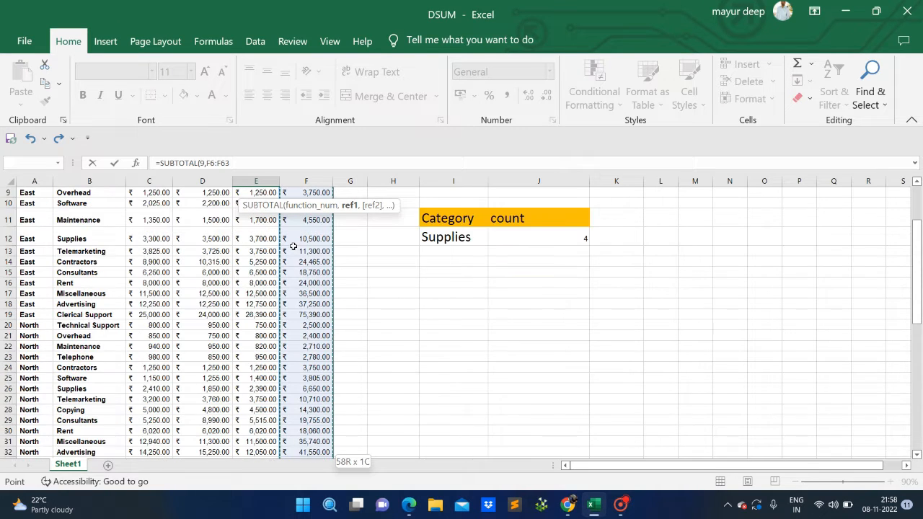
{"action": "key", "text": "Return"}
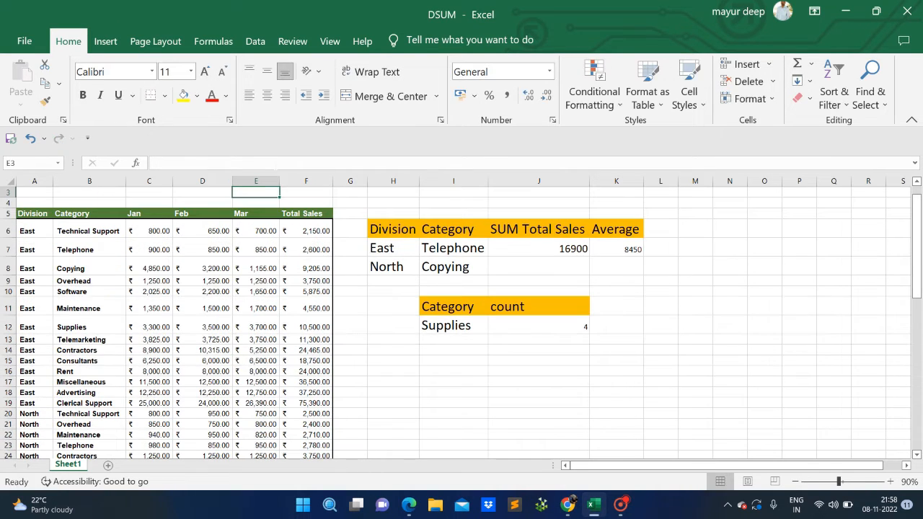
{"action": "scroll", "coordinate": [253, 178], "scroll_direction": "up", "scroll_amount": 2}
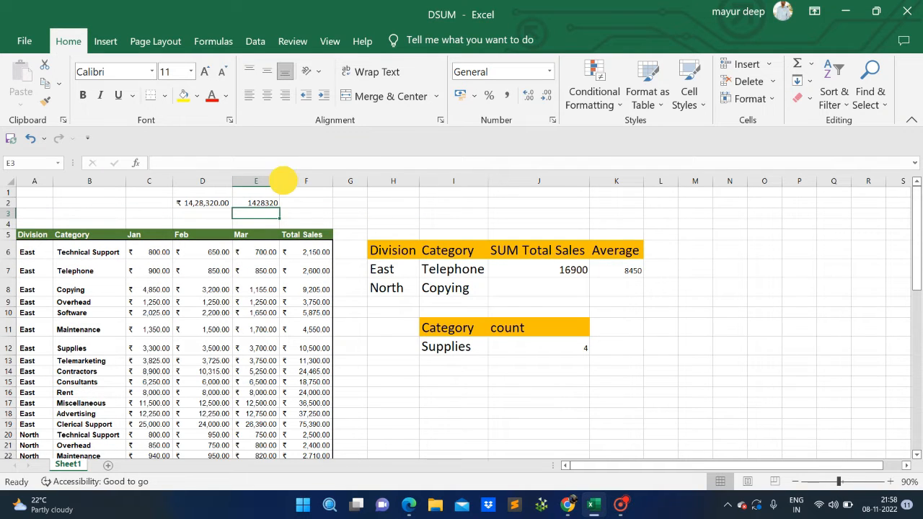
{"action": "double_click", "coordinate": [280, 181]}
- Compare the SUM formula in cell D2 with the SUBTOTAL formula in cell E2
{"action": "left_click", "coordinate": [255, 202]}
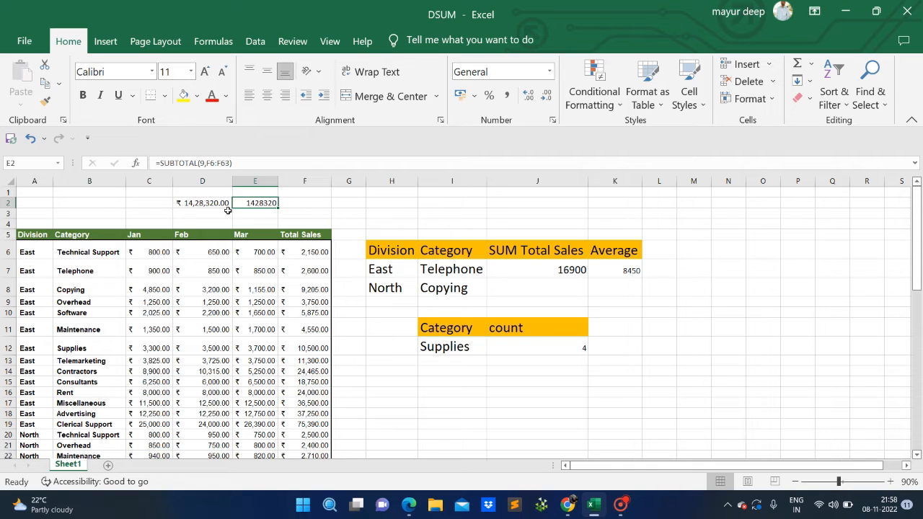
{"action": "left_click", "coordinate": [185, 204]}
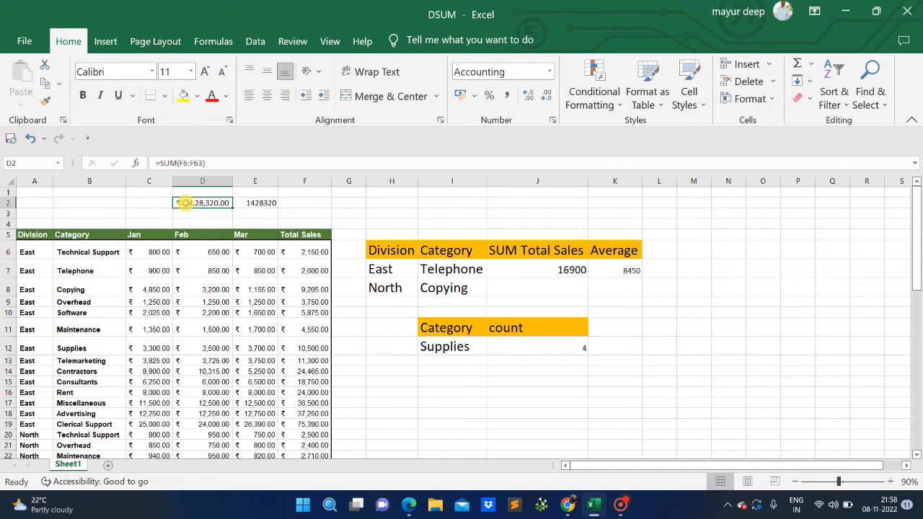
{"action": "left_click", "coordinate": [252, 202]}
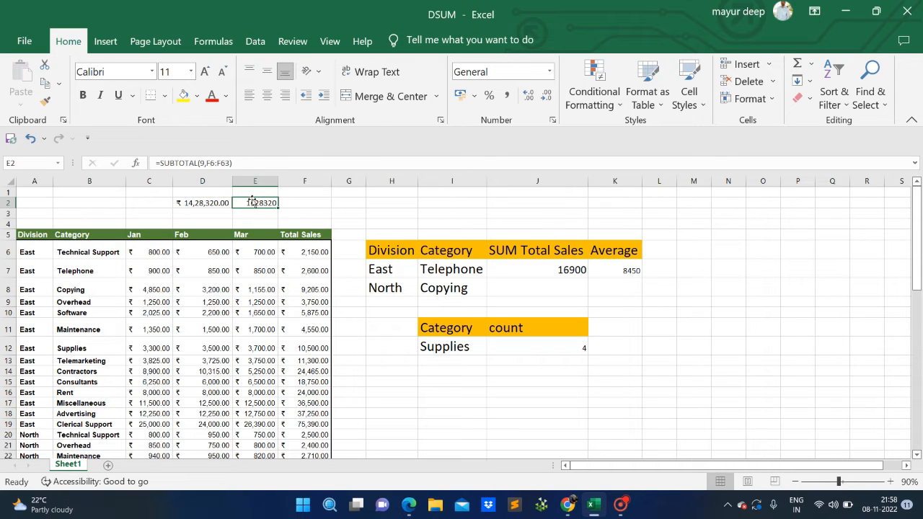
{"action": "left_click", "coordinate": [196, 203]}
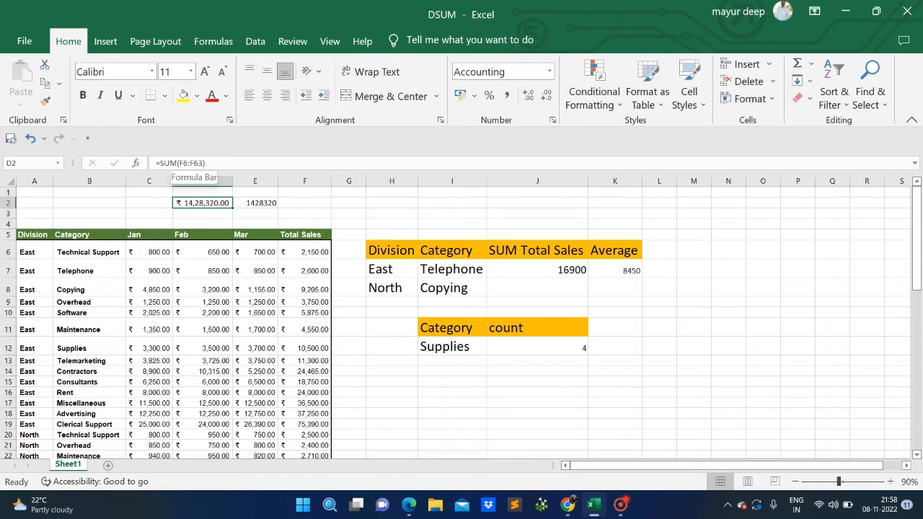
{"action": "left_click", "coordinate": [249, 203]}
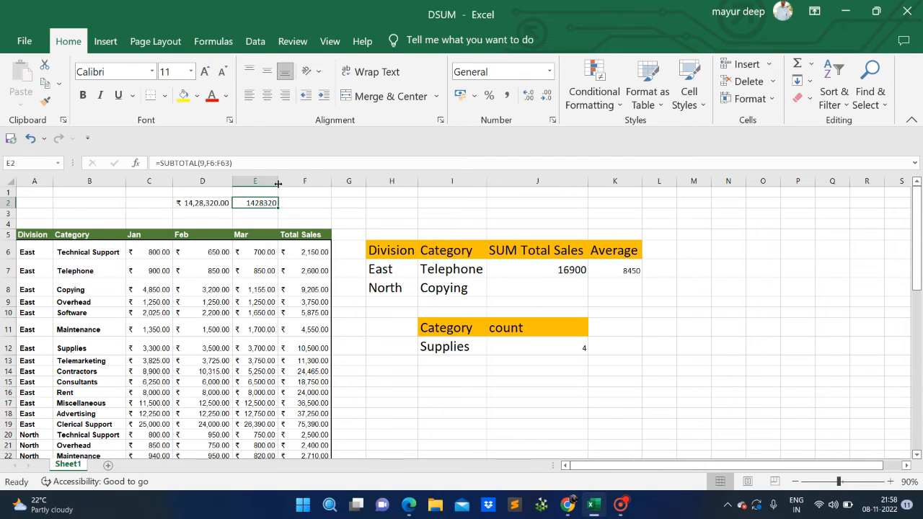
{"action": "left_click", "coordinate": [259, 203]}
- Add filters to the table's header row, from Division to Total Sales
{"action": "left_click_drag", "start_coordinate": [33, 235], "coordinate": [301, 231]}
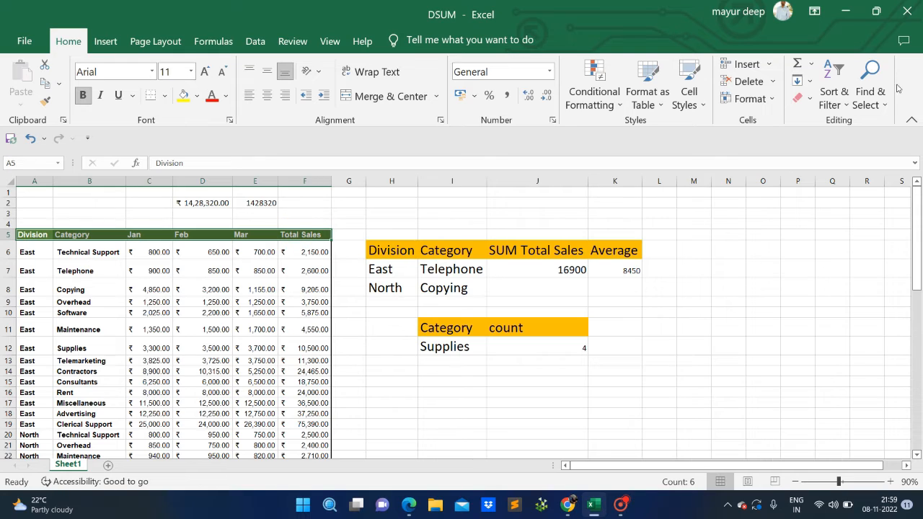
{"action": "left_click", "coordinate": [833, 96]}
{"action": "left_click", "coordinate": [844, 183]}
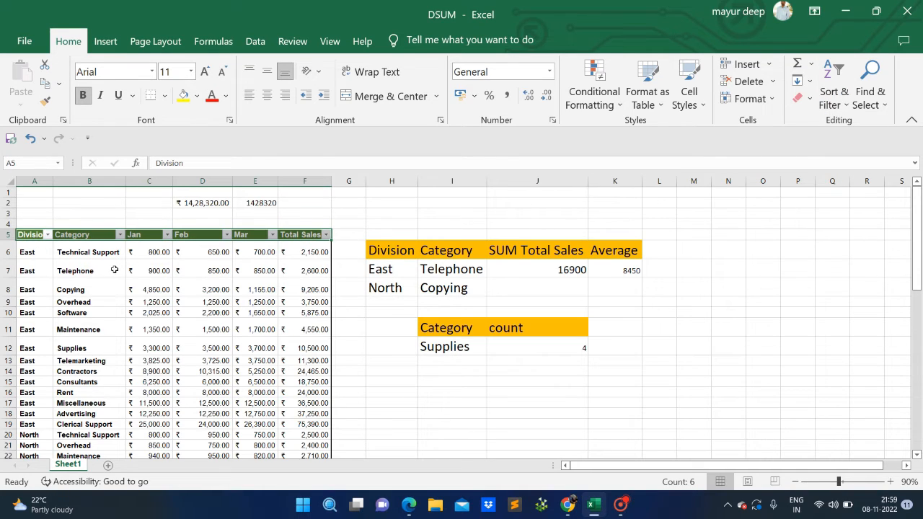
{"action": "left_click", "coordinate": [291, 303]}
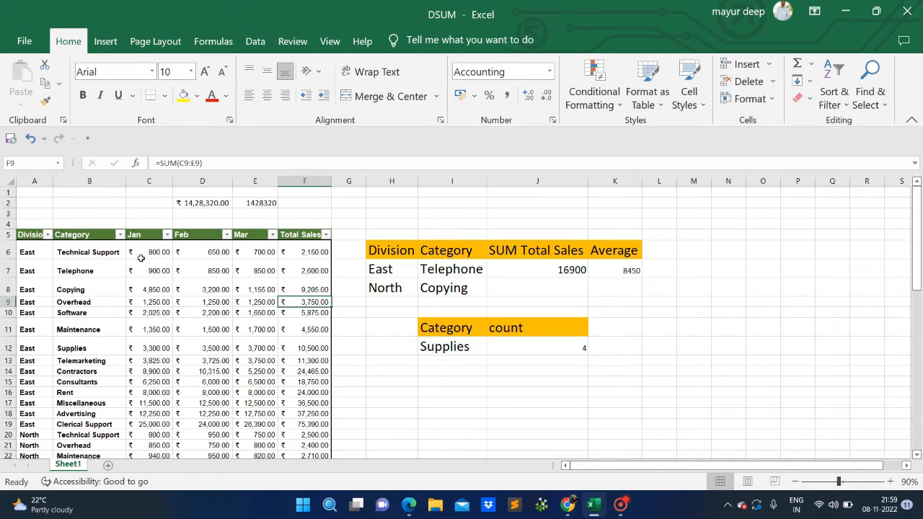
- Filter the Division column to show only East
{"action": "left_click", "coordinate": [48, 235]}
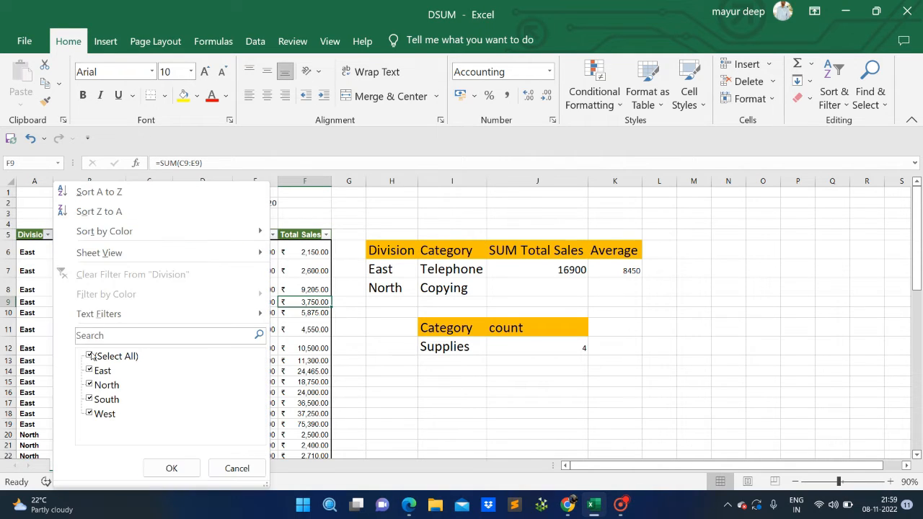
{"action": "left_click", "coordinate": [90, 356]}
{"action": "left_click", "coordinate": [89, 371]}
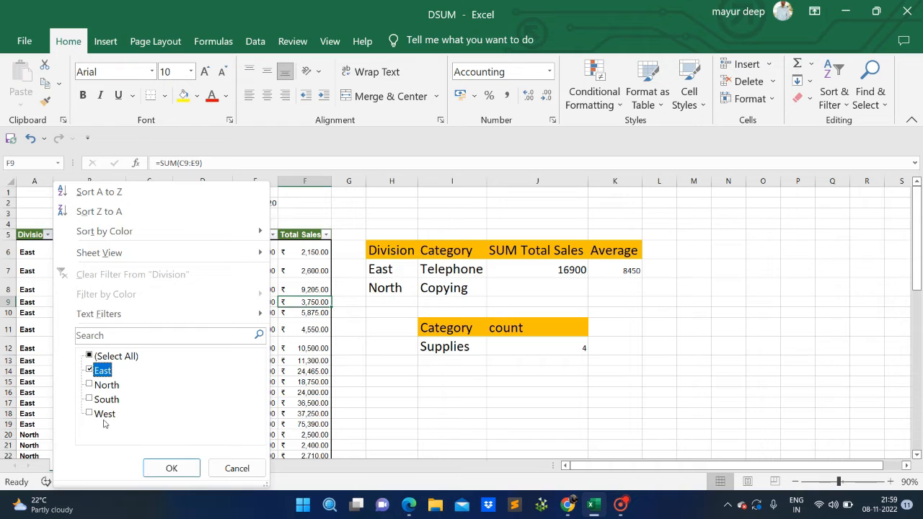
{"action": "left_click", "coordinate": [170, 468]}
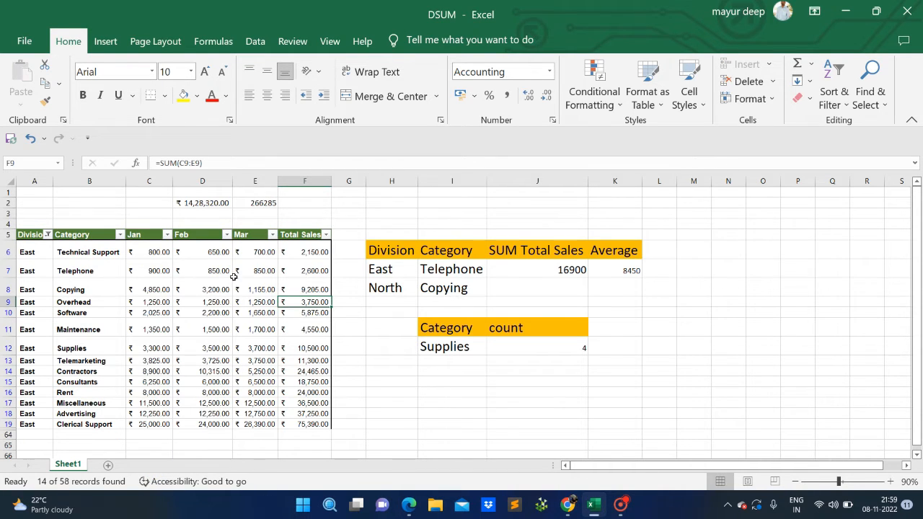
- Check the SUBTOTAL result in E2 and the SUM result in D2 against the filtered Total Sales rows
{"action": "left_click", "coordinate": [266, 205]}
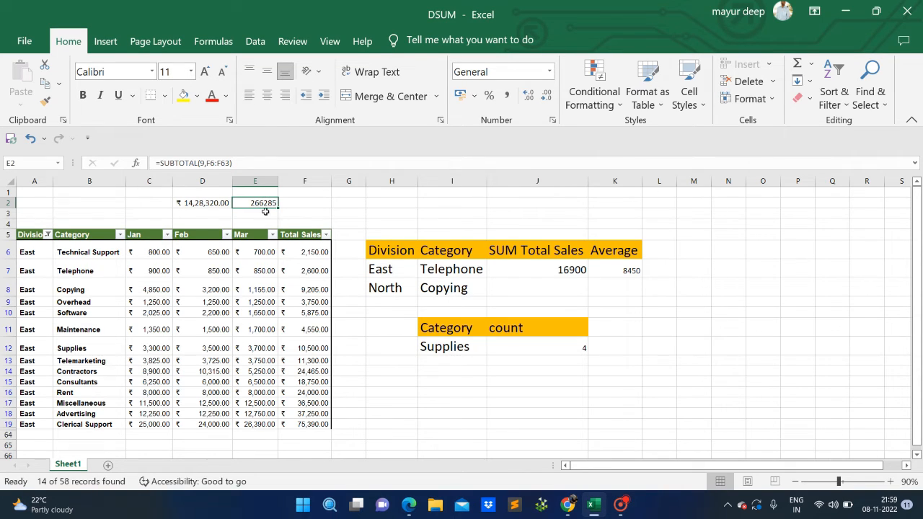
{"action": "left_click", "coordinate": [204, 203]}
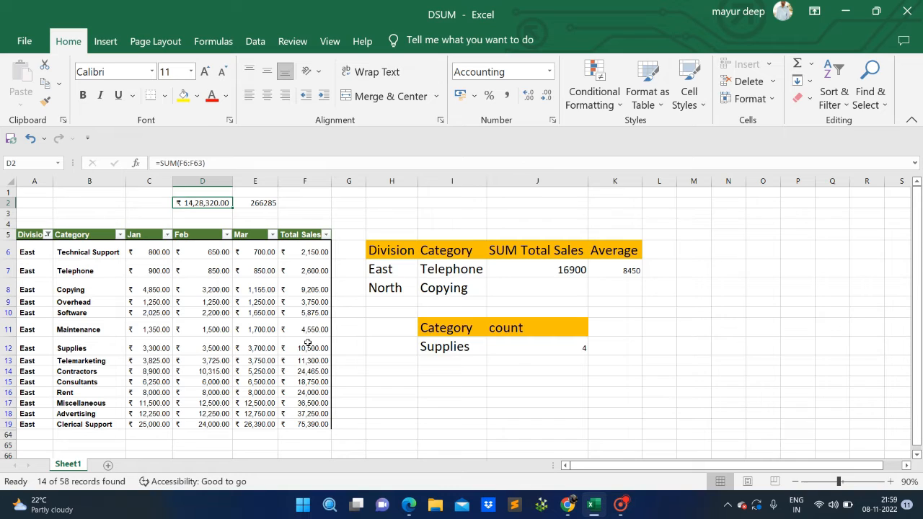
{"action": "left_click", "coordinate": [318, 252]}
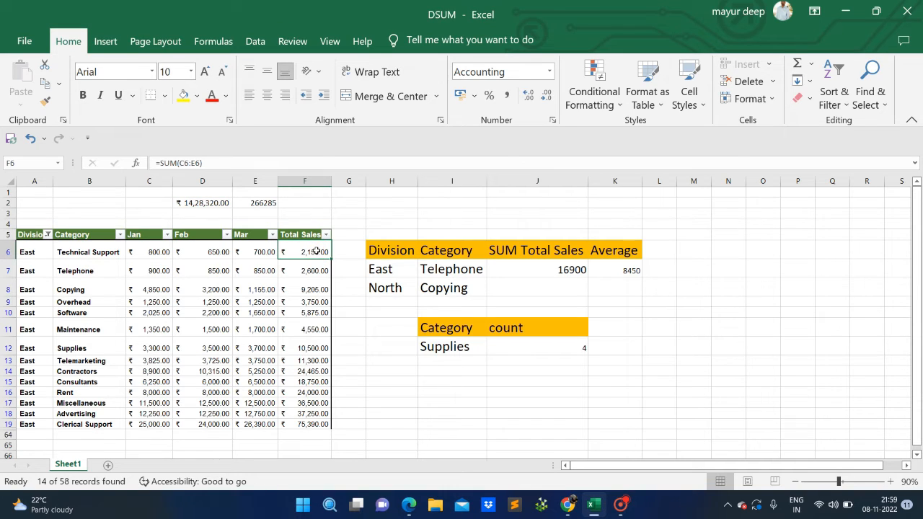
{"action": "key", "text": "Down"}
{"action": "key", "text": "Down"}
{"action": "key", "text": "Down"}
{"action": "key", "text": "Down"}
{"action": "key", "text": "Down"}
{"action": "key", "text": "Down"}
{"action": "key", "text": "Down"}
{"action": "key", "text": "Down"}
{"action": "key", "text": "Down"}
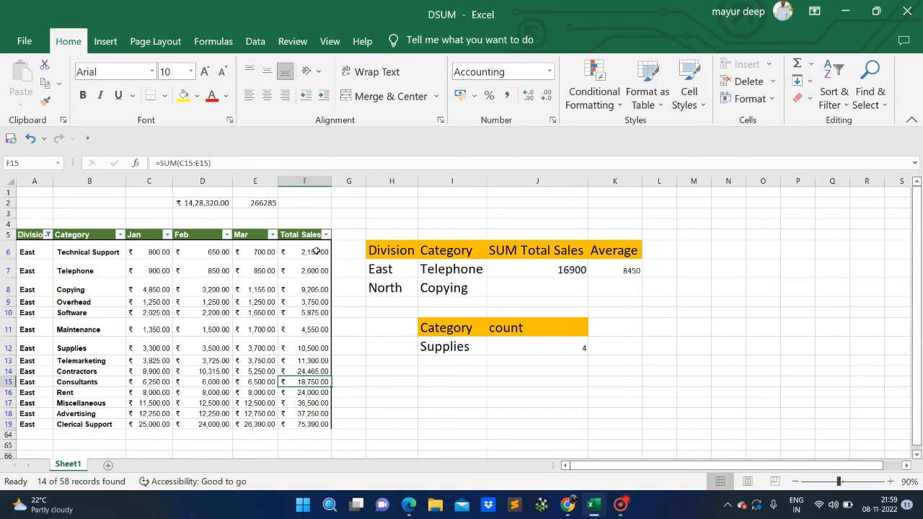
{"action": "key", "text": "Up"}
{"action": "key", "text": "Up"}
{"action": "key", "text": "Up"}
{"action": "key", "text": "Up"}
{"action": "key", "text": "Left"}
{"action": "key", "text": "Up"}
{"action": "key", "text": "Up"}
{"action": "key", "text": "Right"}
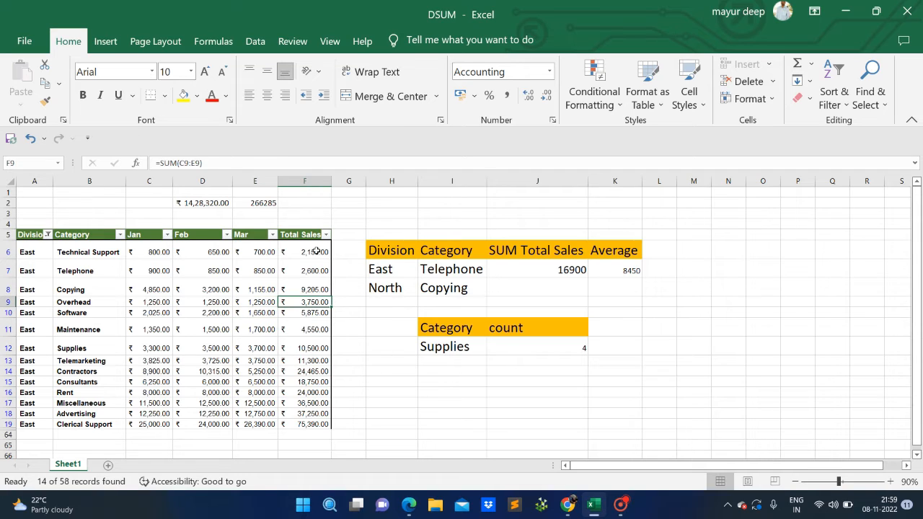
{"action": "key", "text": "Up"}
{"action": "key", "text": "Up"}
{"action": "key", "text": "Up"}
{"action": "key", "text": "Up"}
{"action": "key", "text": "Down"}
{"action": "key", "text": "Down"}
{"action": "key", "text": "Up"}
{"action": "key", "text": "Down"}
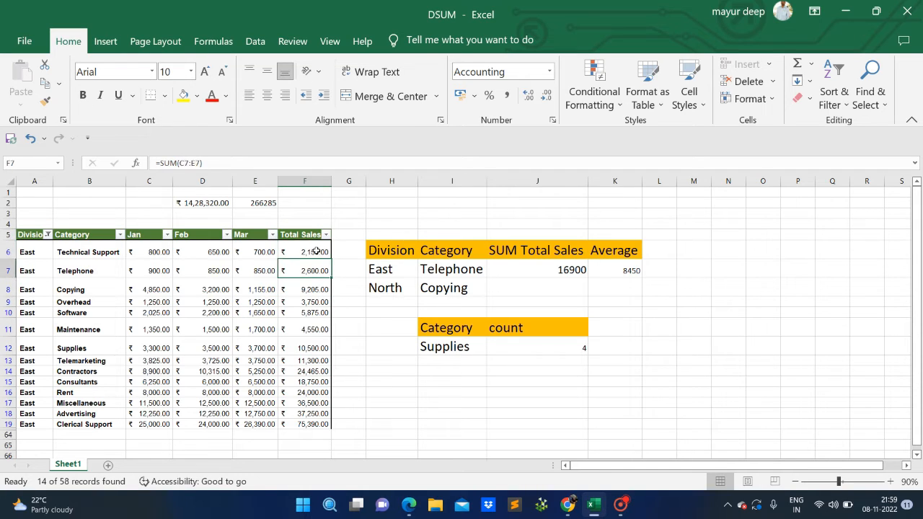
{"action": "key", "text": "Up"}
{"action": "key", "text": "Down"}
{"action": "key", "text": "Down"}
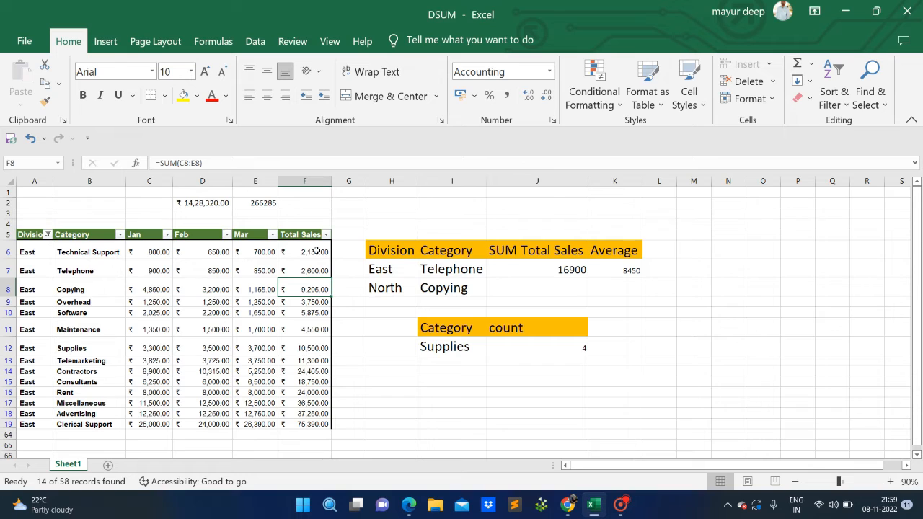
{"action": "key", "text": "Up"}
{"action": "key", "text": "Up"}
{"action": "key", "text": "Up"}
{"action": "key", "text": "Up"}
{"action": "key", "text": "Up"}
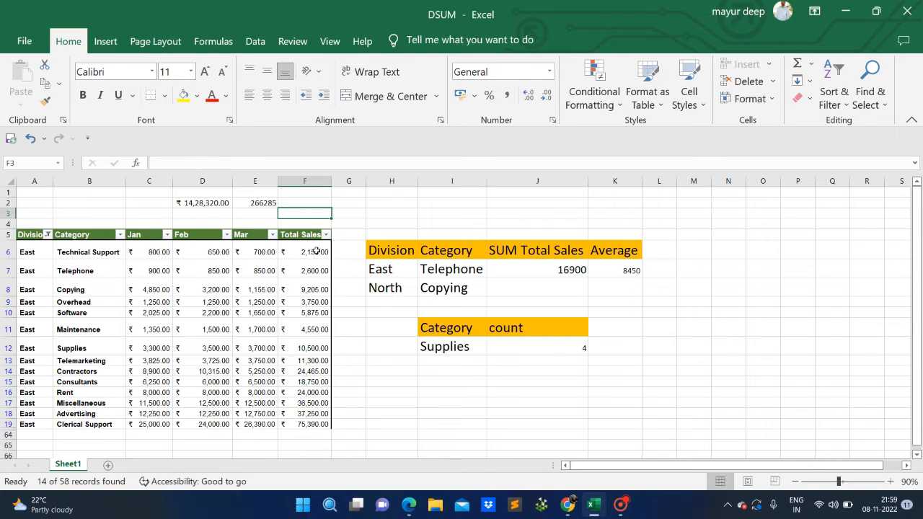
{"action": "key", "text": "Left"}
{"action": "key", "text": "Up"}
{"action": "key", "text": "Down"}
{"action": "key", "text": "Down"}
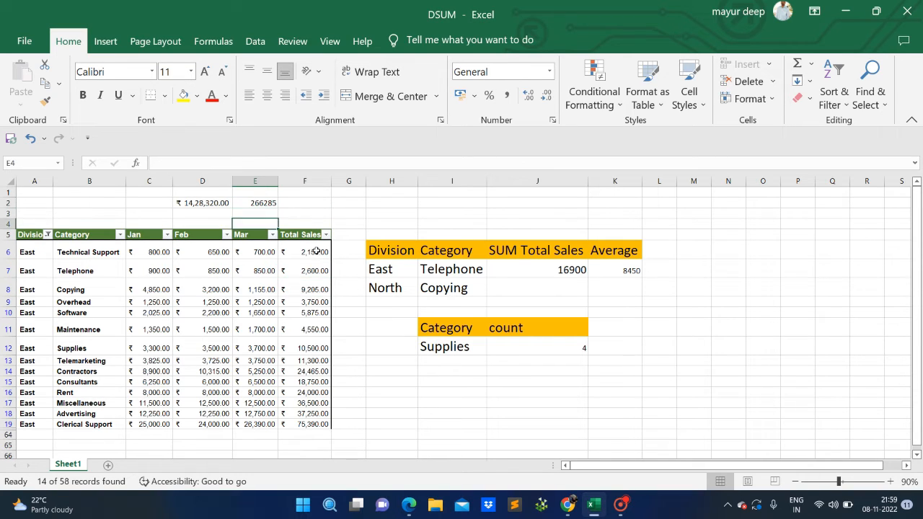
{"action": "key", "text": "Down"}
{"action": "key", "text": "Down"}
{"action": "key", "text": "Down"}
{"action": "key", "text": "Up"}
{"action": "key", "text": "Up"}
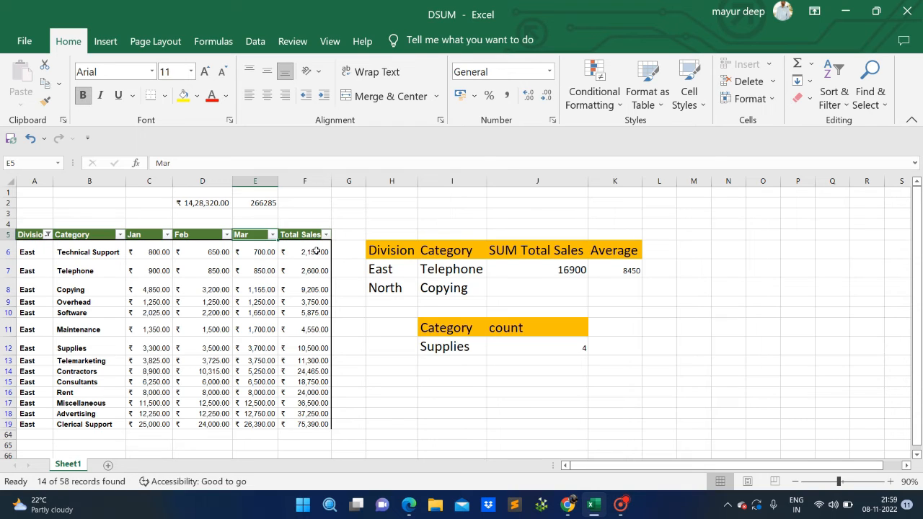
{"action": "key", "text": "Right"}
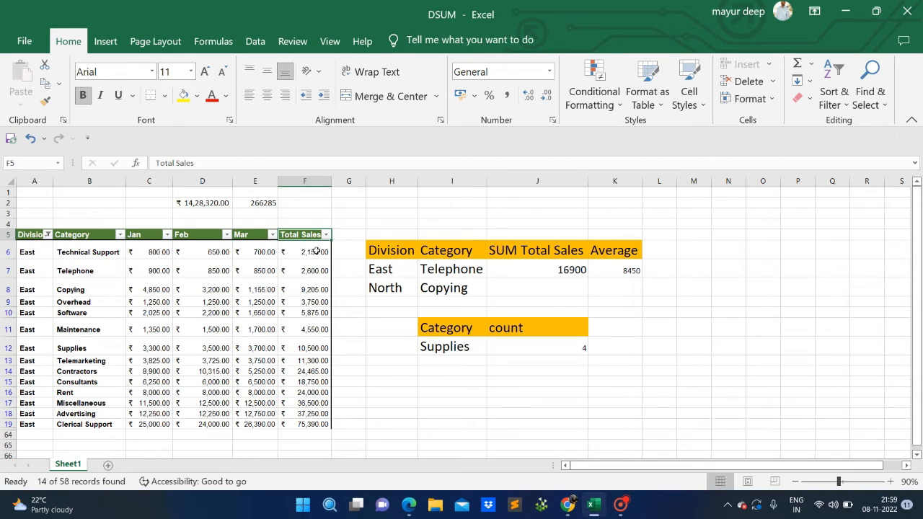
{"action": "key", "text": "Left"}
{"action": "key", "text": "Up"}
{"action": "key", "text": "Left"}
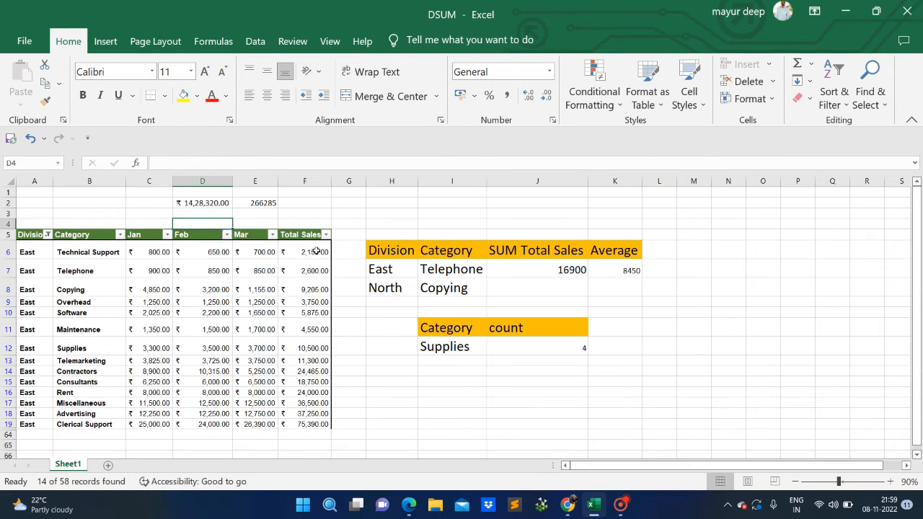
{"action": "key", "text": "Left"}
{"action": "key", "text": "Left"}
{"action": "key", "text": "Right"}
{"action": "key", "text": "Right"}
{"action": "key", "text": "Right"}
{"action": "key", "text": "Up"}
{"action": "key", "text": "Down"}
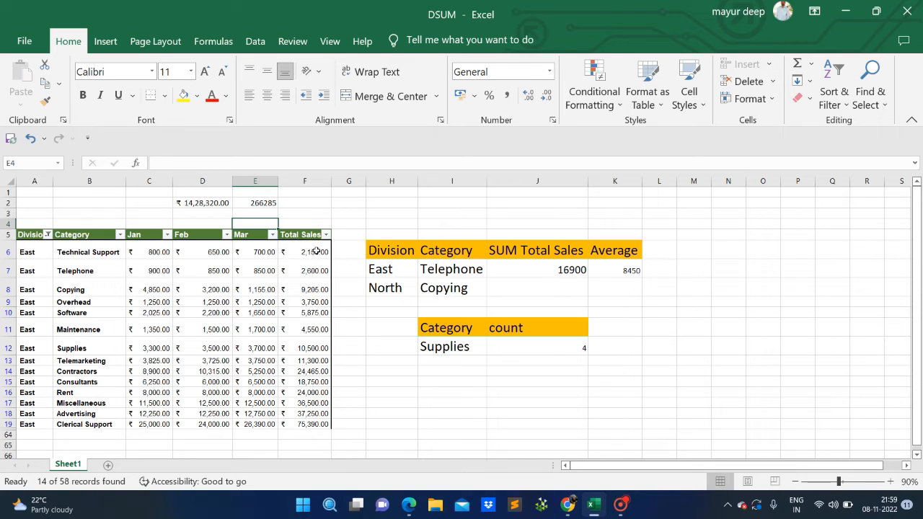
{"action": "key", "text": "Down"}
{"action": "key", "text": "Down"}
{"action": "key", "text": "Left"}
{"action": "key", "text": "Left"}
{"action": "key", "text": "Left"}
{"action": "key", "text": "Left"}
{"action": "key", "text": "Up"}
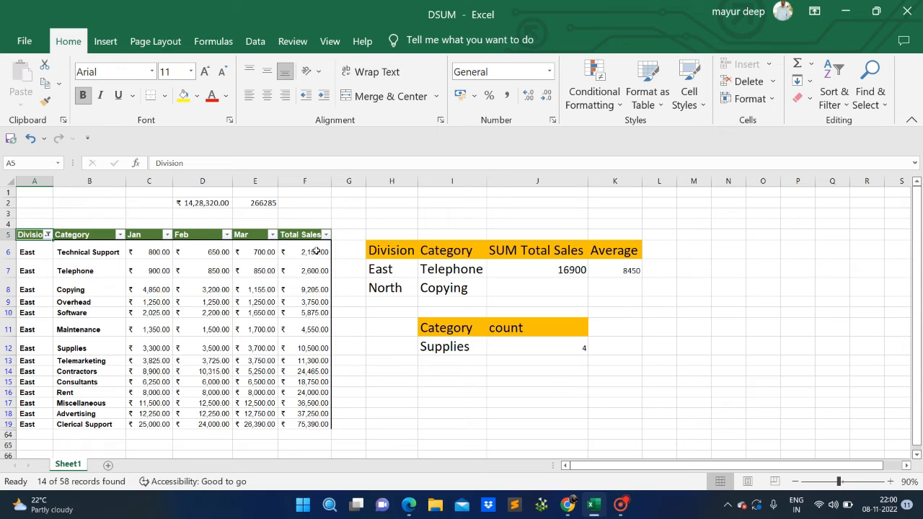
{"action": "key", "text": "Right"}
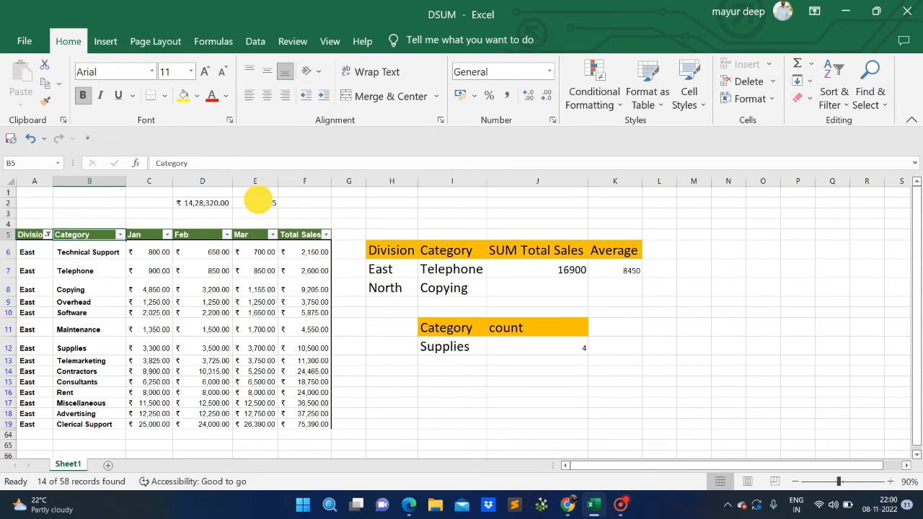
- Compare the SUBTOTAL formula in E2 and the SUM formula in D2 with the table rows filtered to East
{"action": "left_click", "coordinate": [258, 200]}
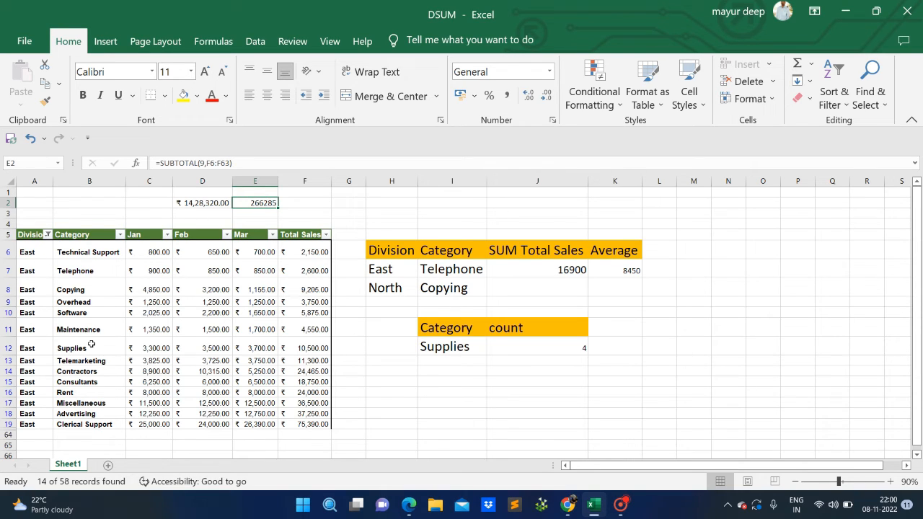
{"action": "left_click", "coordinate": [184, 202]}
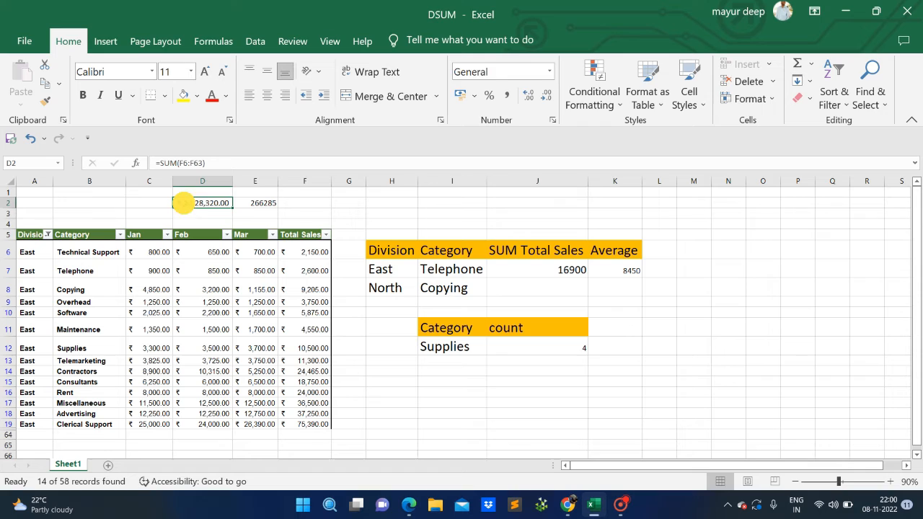
{"action": "left_click", "coordinate": [251, 204]}
{"action": "left_click", "coordinate": [209, 202]}
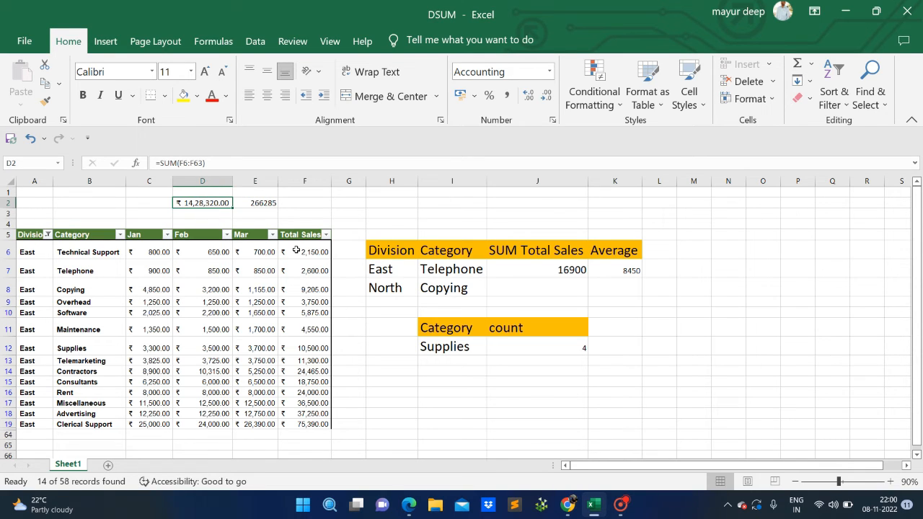
{"action": "left_click", "coordinate": [22, 234]}
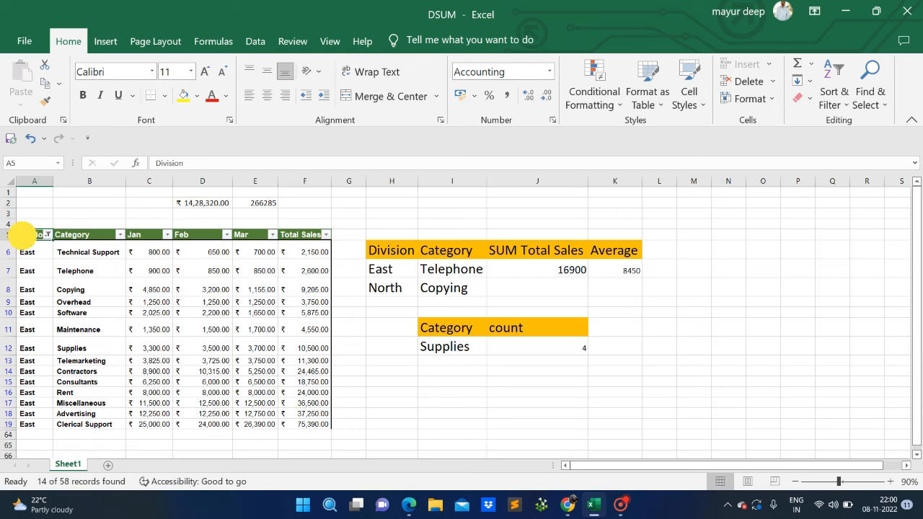
{"action": "left_click_drag", "start_coordinate": [22, 235], "coordinate": [305, 392]}
{"action": "left_click", "coordinate": [202, 271]}
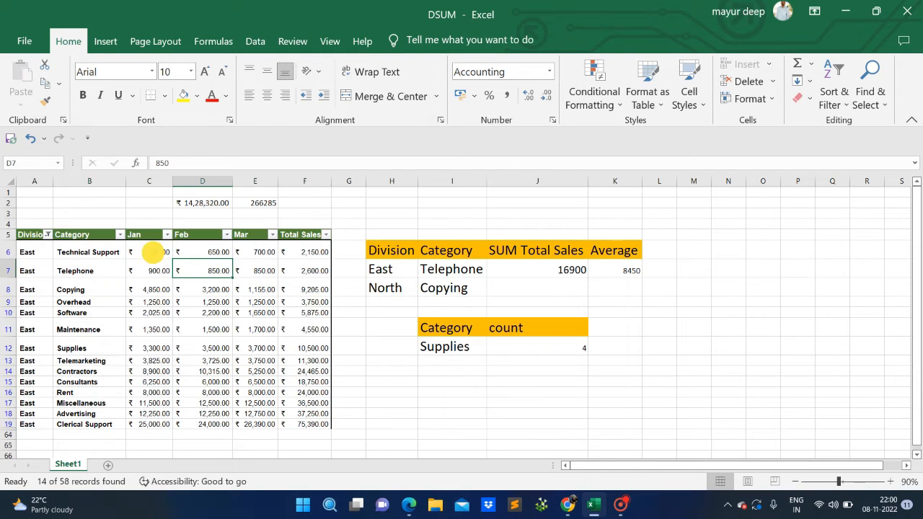
- Filter the Division column to show only North and check the SUBTOTAL cell E2
{"action": "left_click", "coordinate": [45, 236]}
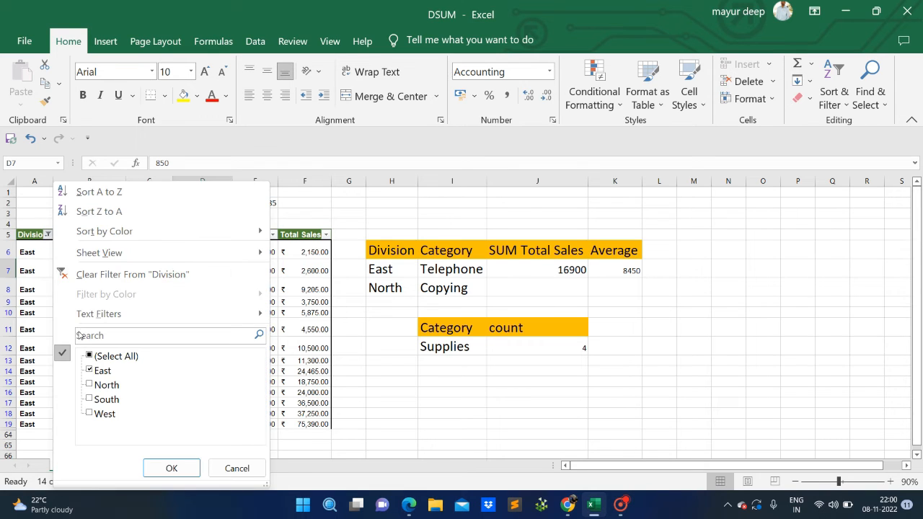
{"action": "left_click", "coordinate": [90, 355]}
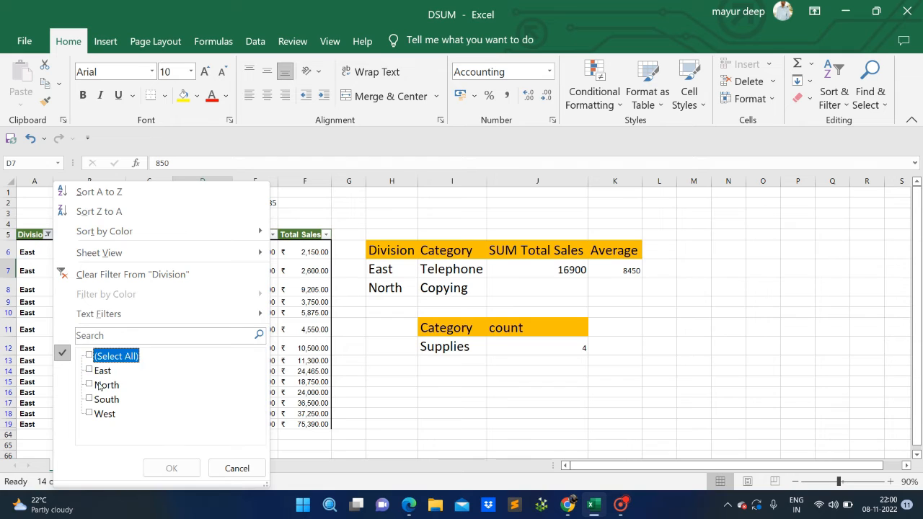
{"action": "left_click", "coordinate": [89, 384]}
{"action": "left_click", "coordinate": [172, 469]}
{"action": "left_click", "coordinate": [254, 203]}
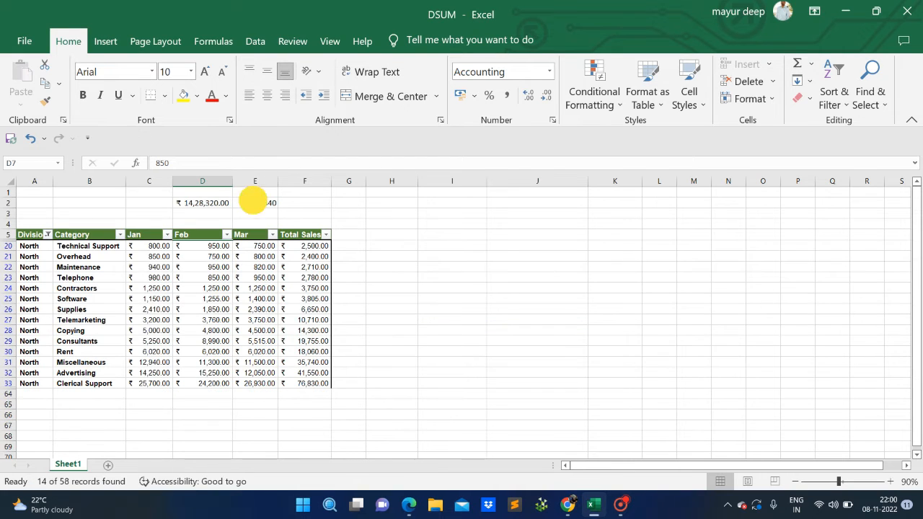
- Filter the Category column to show only Contractors
{"action": "left_click", "coordinate": [119, 234]}
{"action": "left_click", "coordinate": [186, 354]}
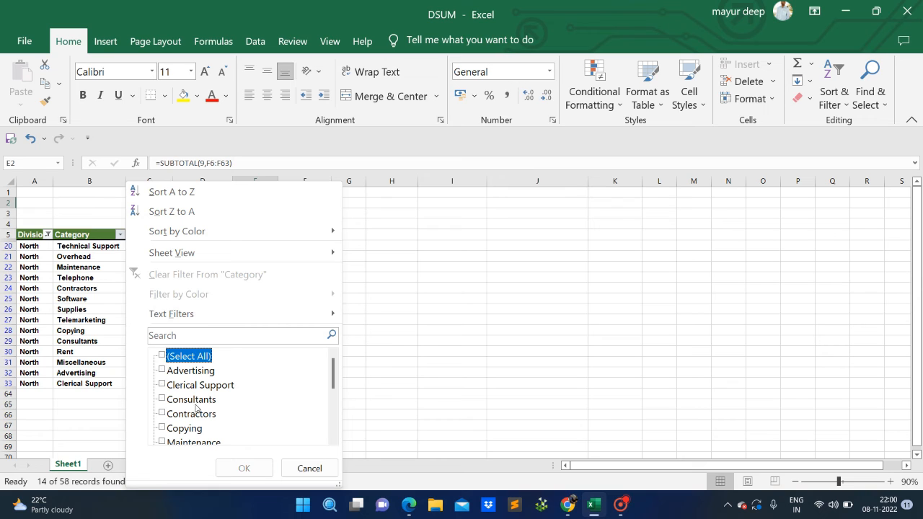
{"action": "left_click", "coordinate": [183, 415]}
{"action": "left_click", "coordinate": [242, 469]}
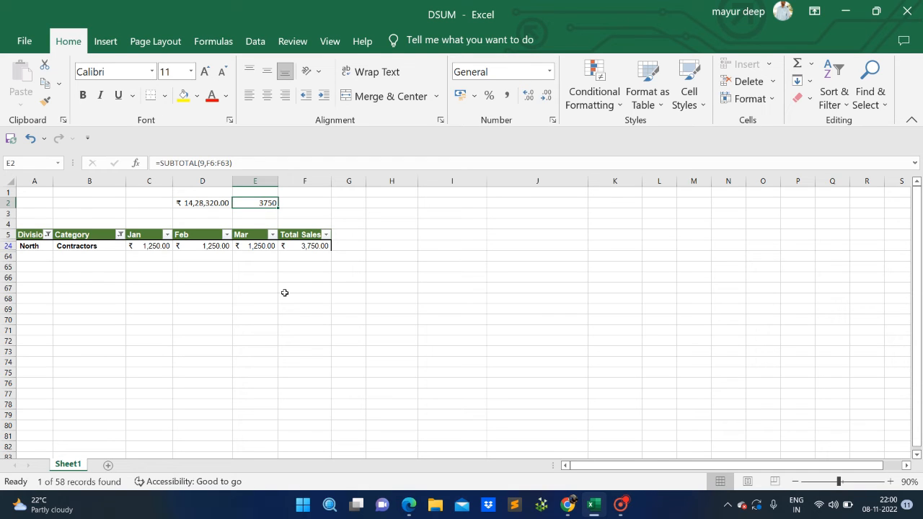
- Clear the Division and Category filters and compare the SUM in D2 with the SUBTOTAL in E2
{"action": "left_click", "coordinate": [249, 235]}
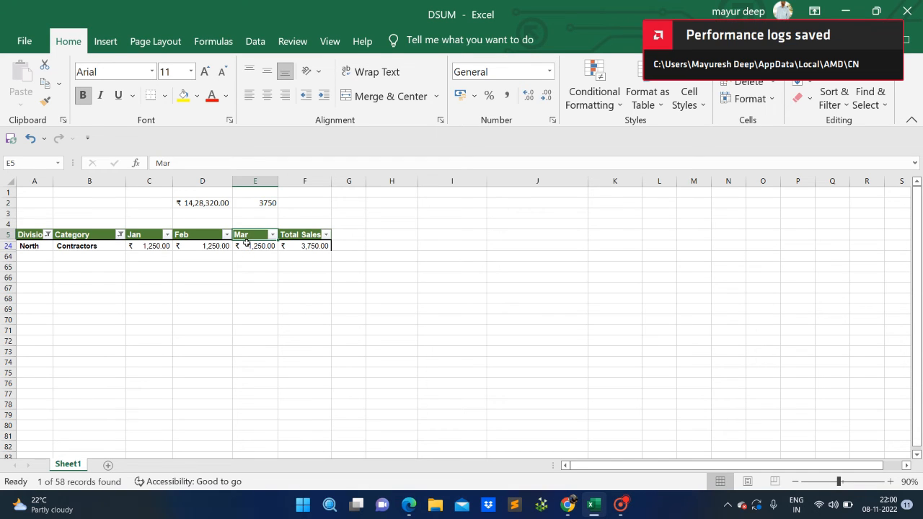
{"action": "left_click", "coordinate": [834, 98]}
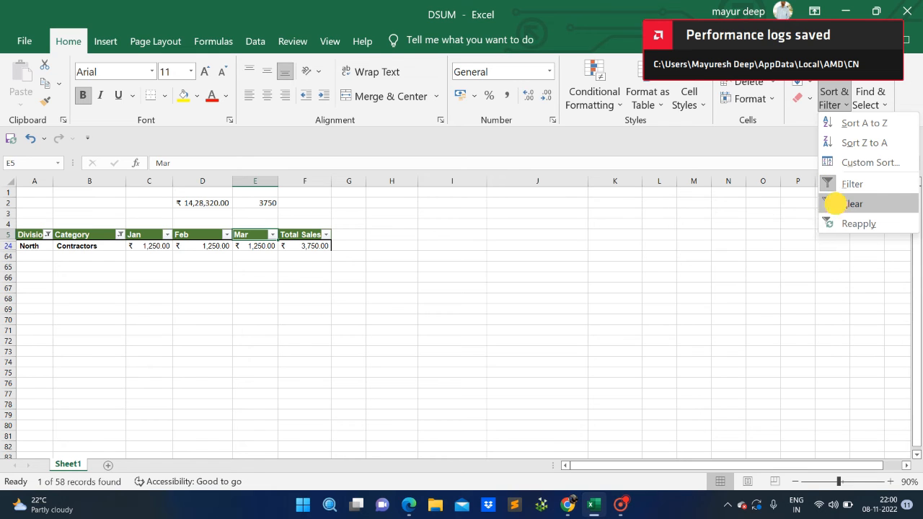
{"action": "left_click", "coordinate": [836, 205]}
{"action": "left_click", "coordinate": [253, 270]}
{"action": "left_click", "coordinate": [252, 204]}
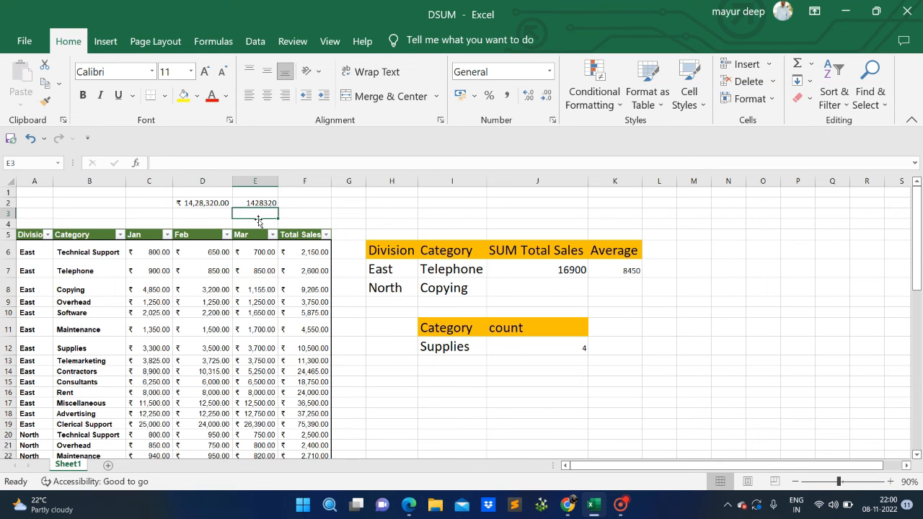
{"action": "key", "text": "Right"}
{"action": "key", "text": "Left"}
{"action": "key", "text": "Left"}
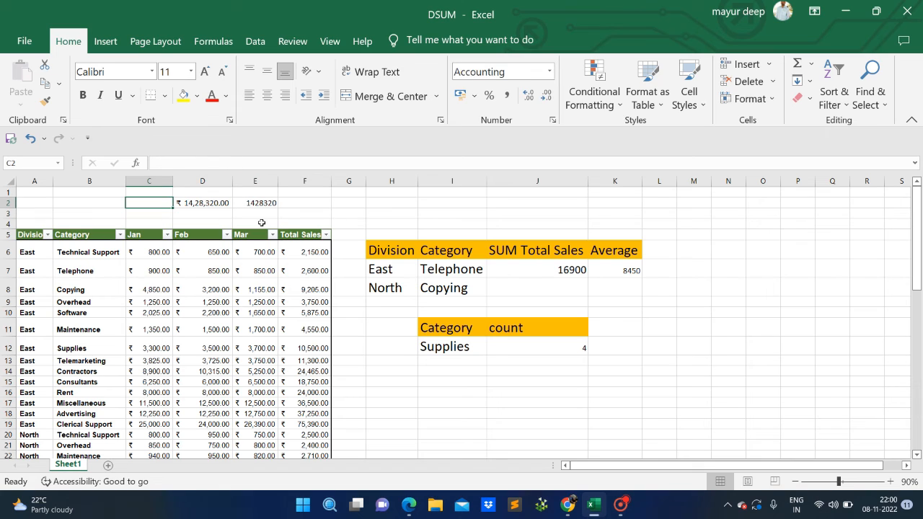